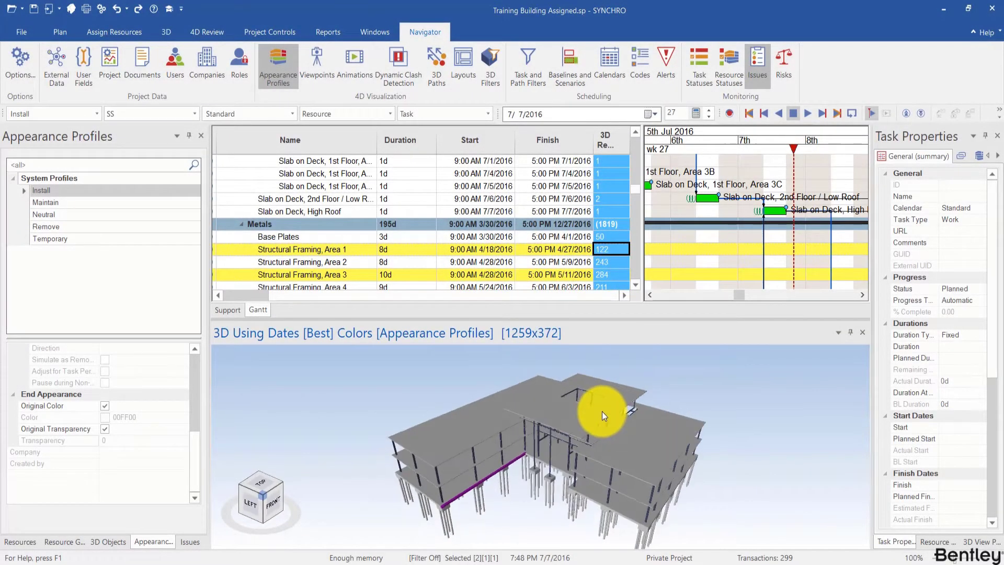
Check the Structural Framing Area 1 and Area 2 tasks, then select all tasks with Ctrl+A
click(525, 249)
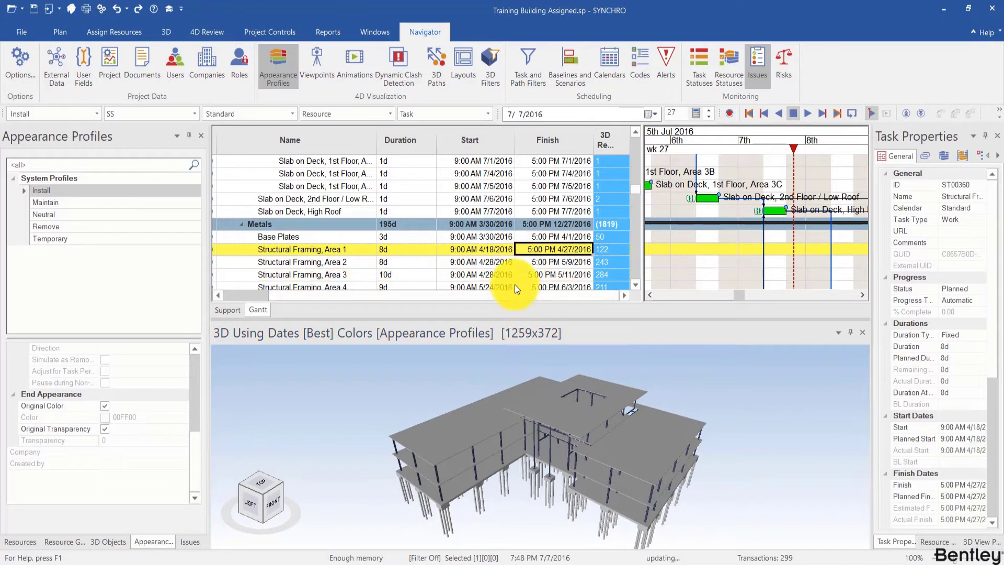
click(484, 262)
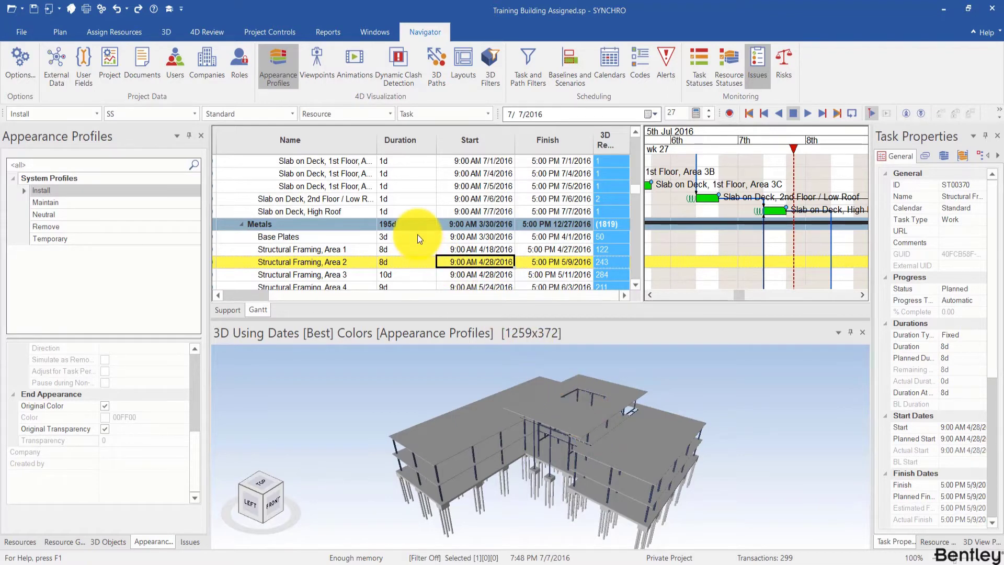
key(ctrl+a)
click(440, 324)
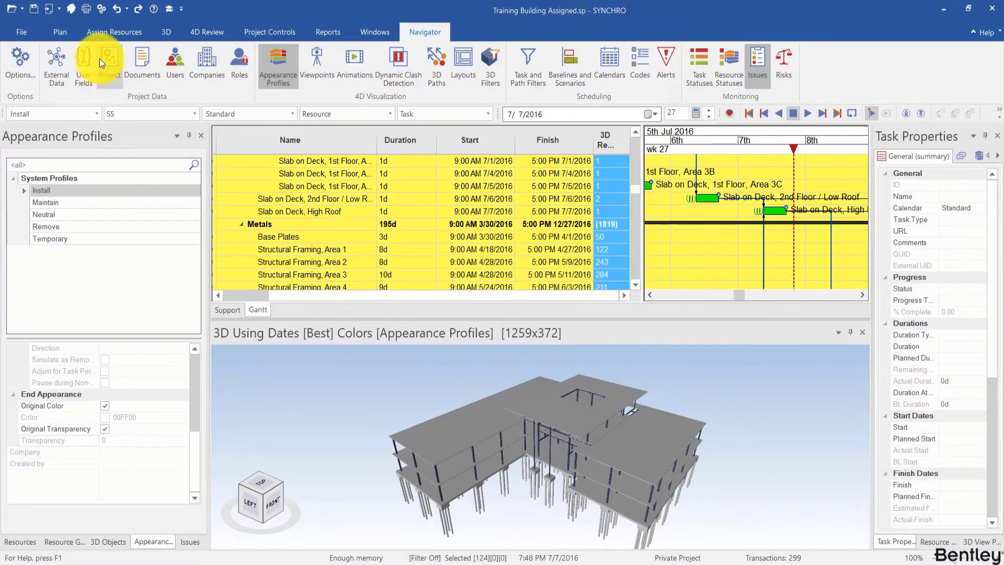
click(116, 32)
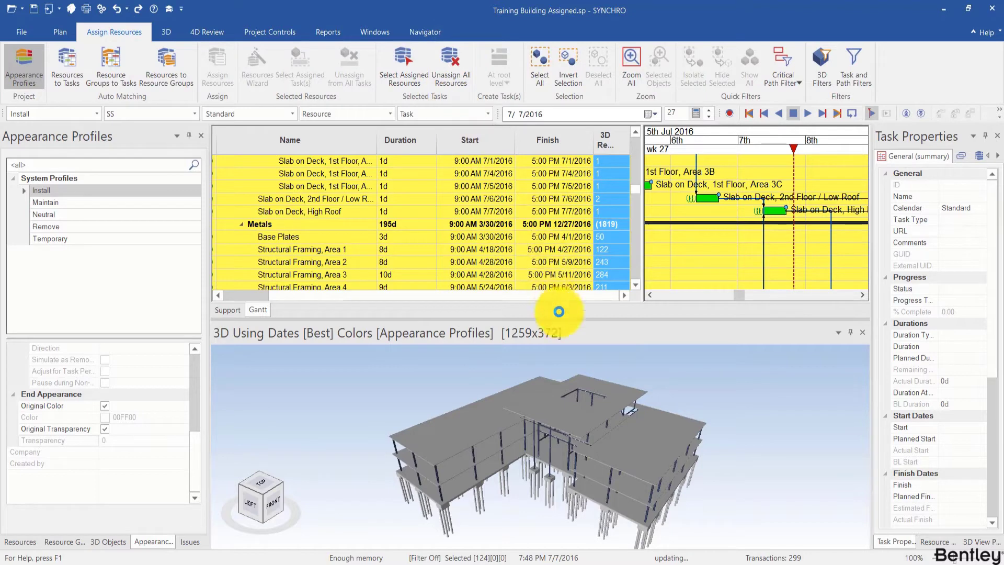
Assign the purple slab to the Slab on Deck, High Roof task and preview it installing
click(531, 249)
click(361, 210)
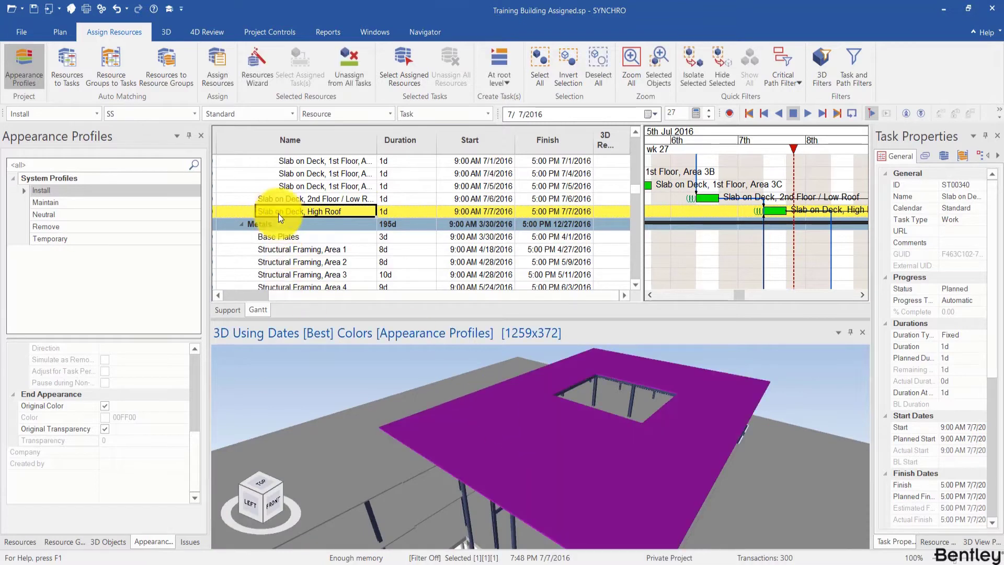
click(212, 67)
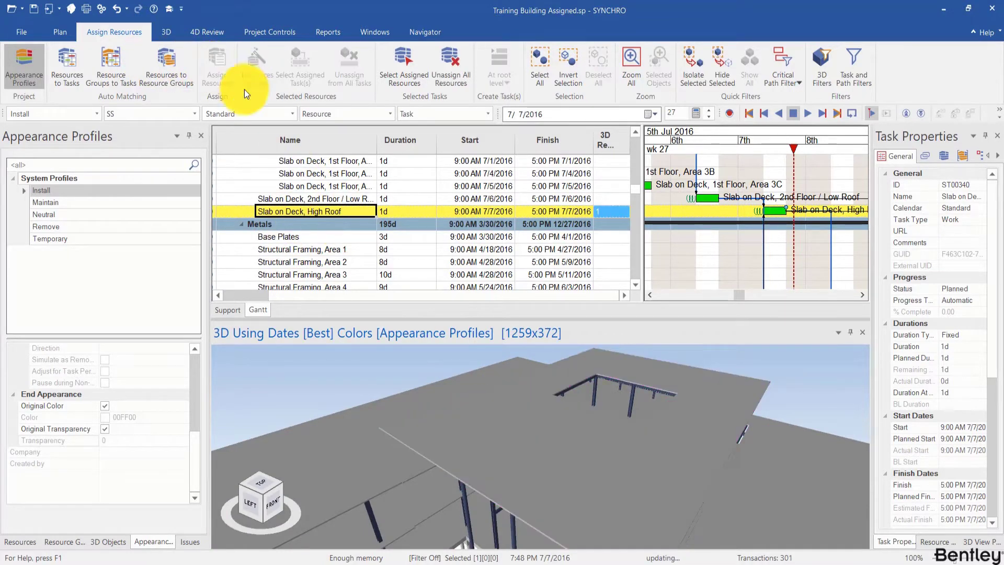
mouse_move(771, 142)
mouse_down()
mouse_move(768, 133)
mouse_move(795, 125)
mouse_move(754, 116)
mouse_move(773, 112)
mouse_up()
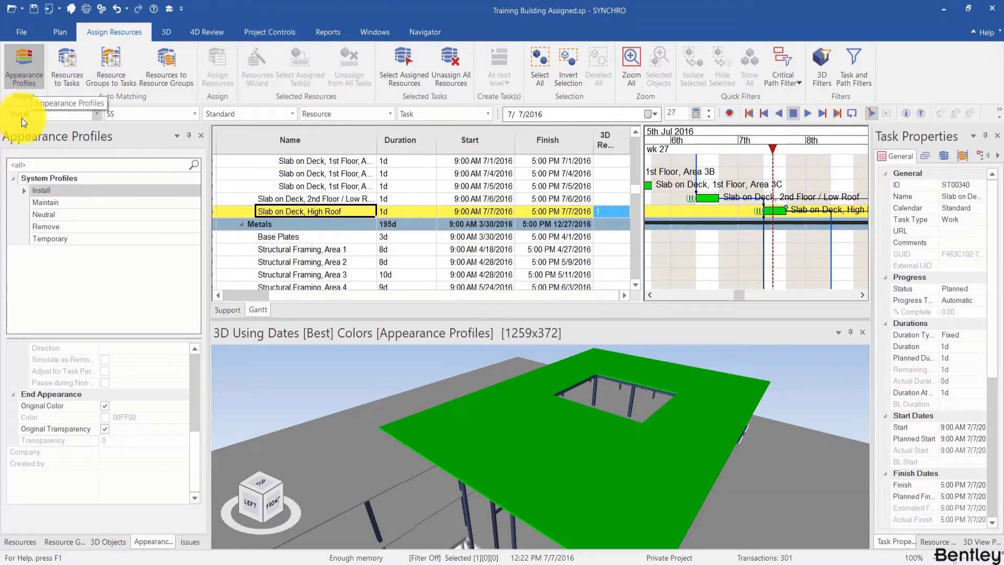
click(416, 32)
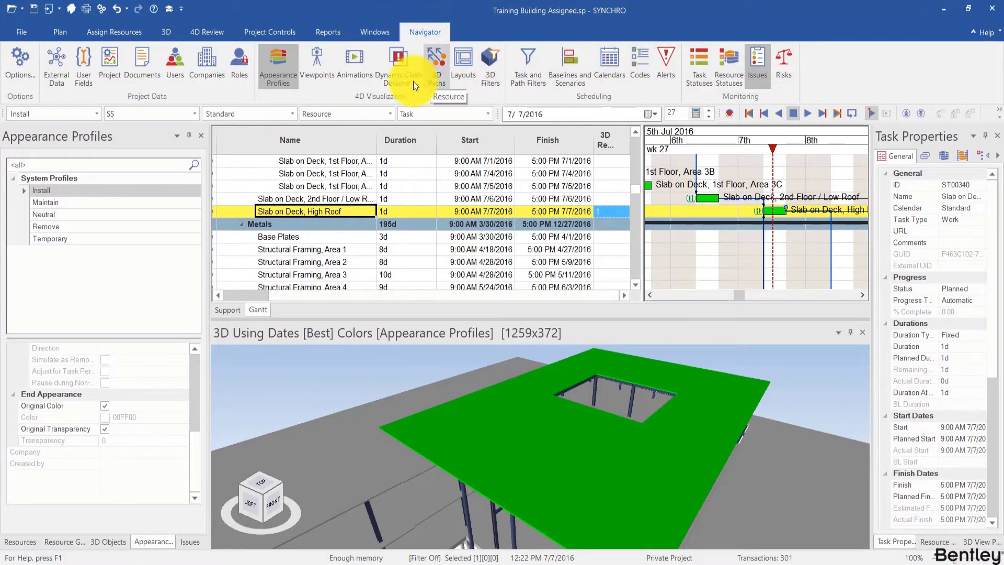
Toggle the Appearance Profiles panel off and on, then open Help > Search
click(270, 78)
click(280, 69)
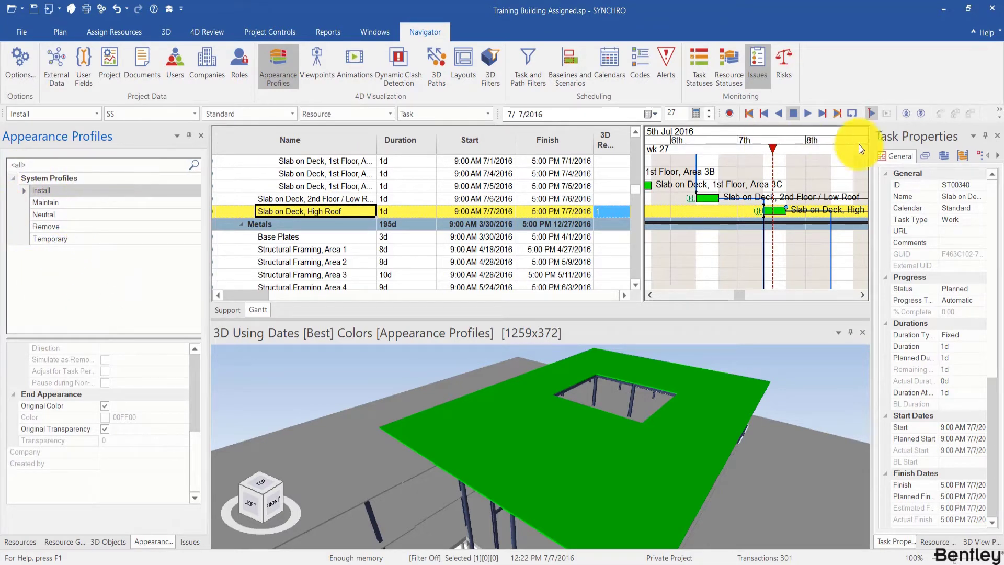
click(990, 33)
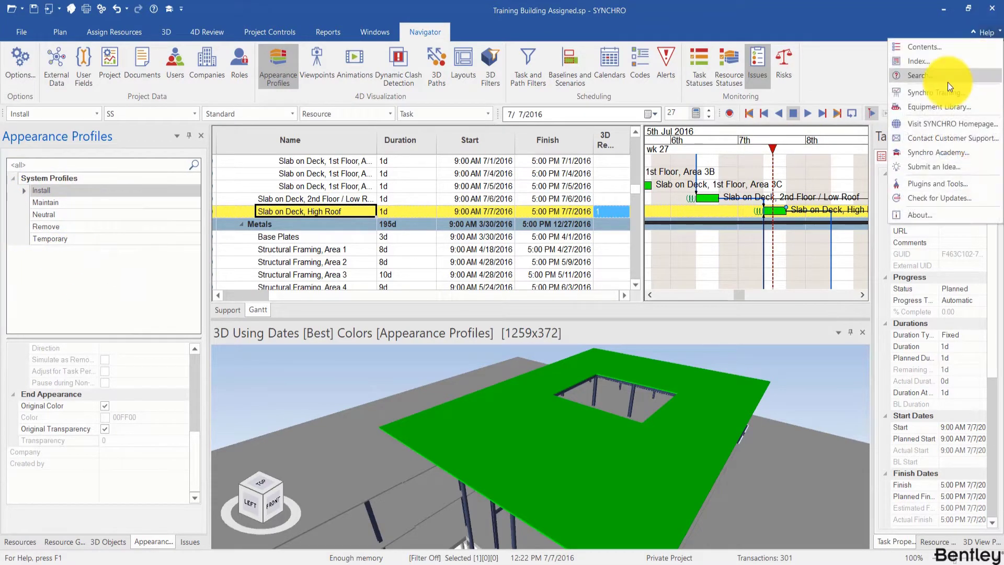
click(947, 76)
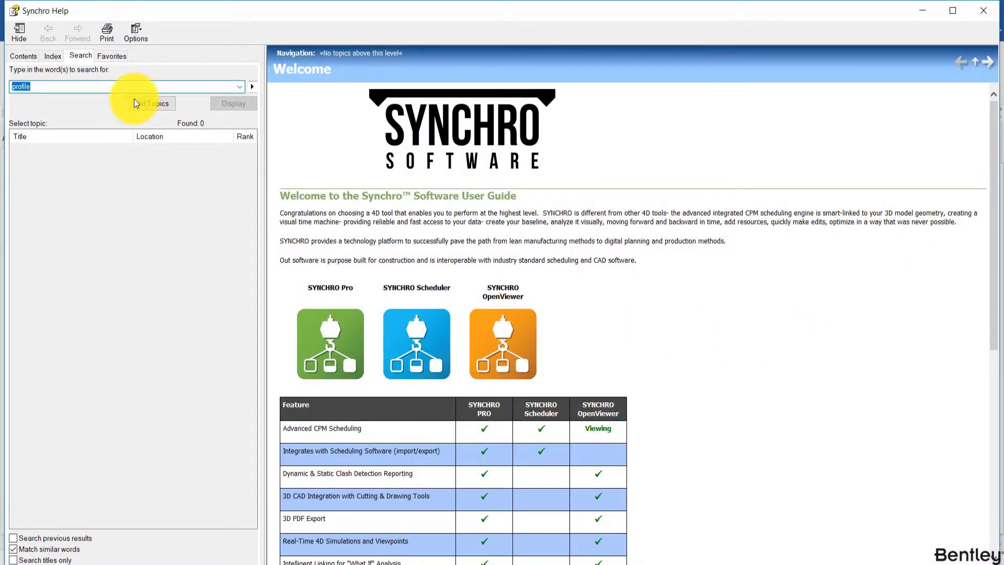
Search the help for 'profile' and open the Appearance Profiles topic
click(47, 87)
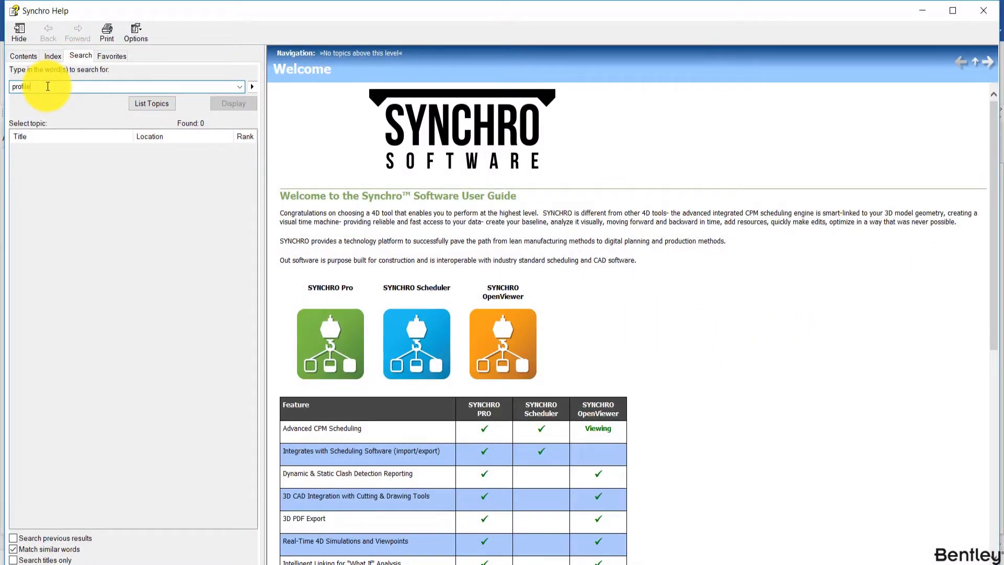
key(Return)
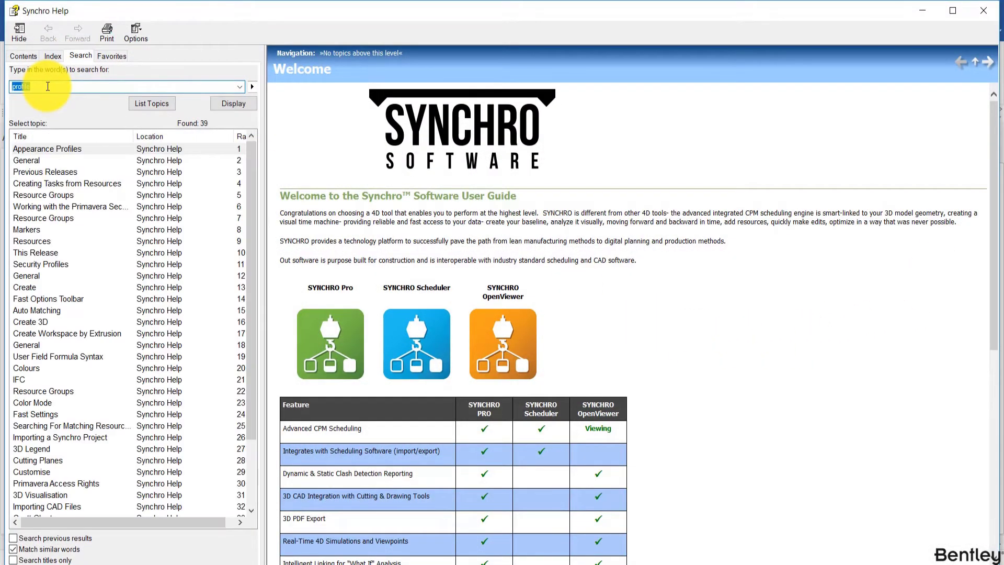
double_click(48, 147)
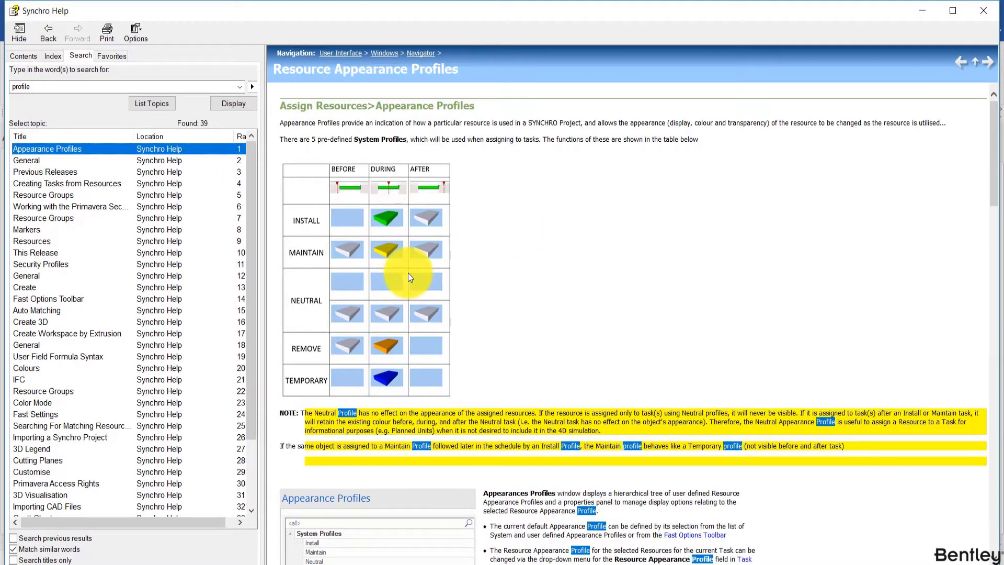
ctrl+scroll(410, 277, up, 5)
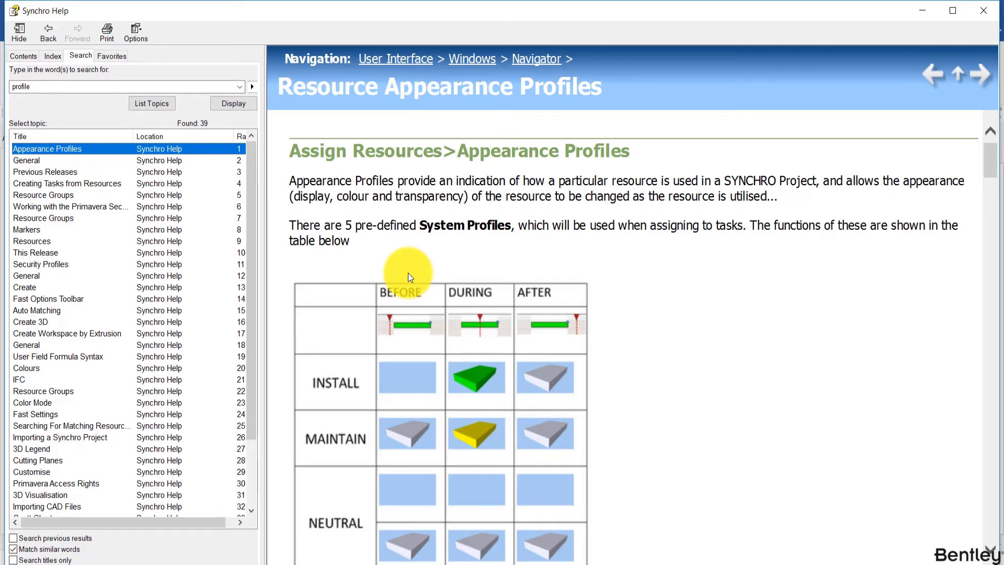
Scroll through the five system profiles table on the help page, then close Synchro Help
ctrl+scroll(410, 277, up, 3)
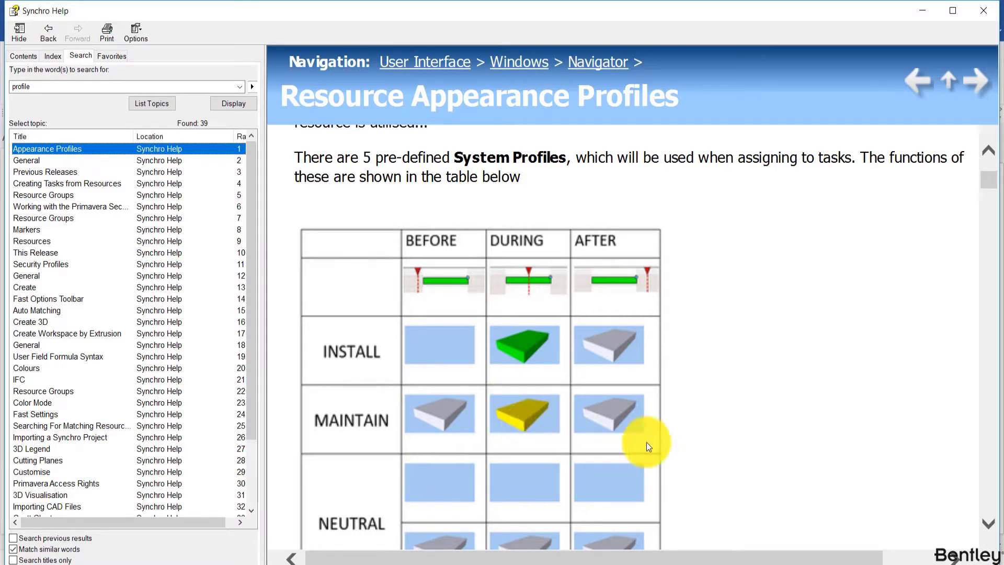
scroll(502, 433, down, 2)
scroll(503, 432, down, 2)
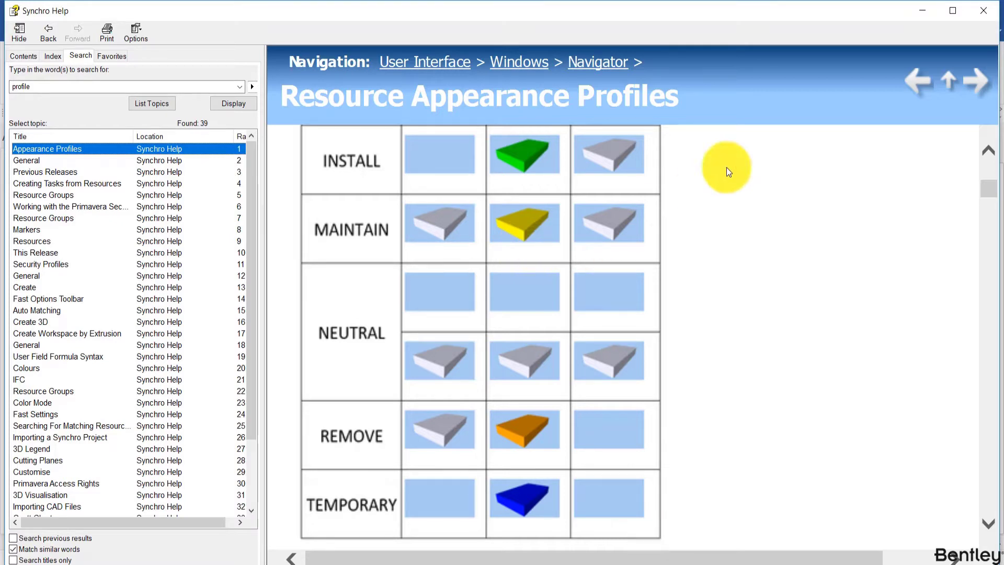
click(995, 14)
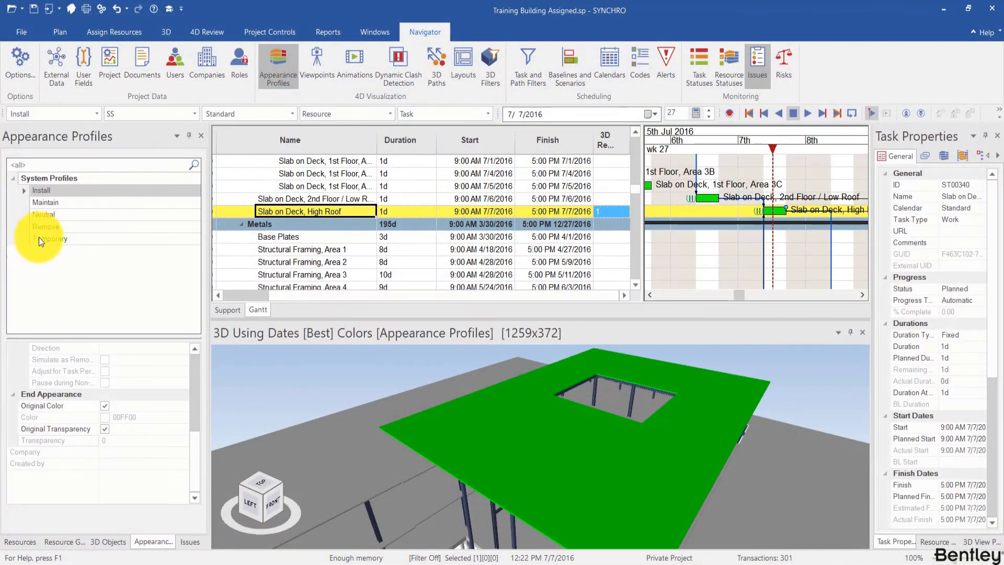
drag(194, 462, 198, 361)
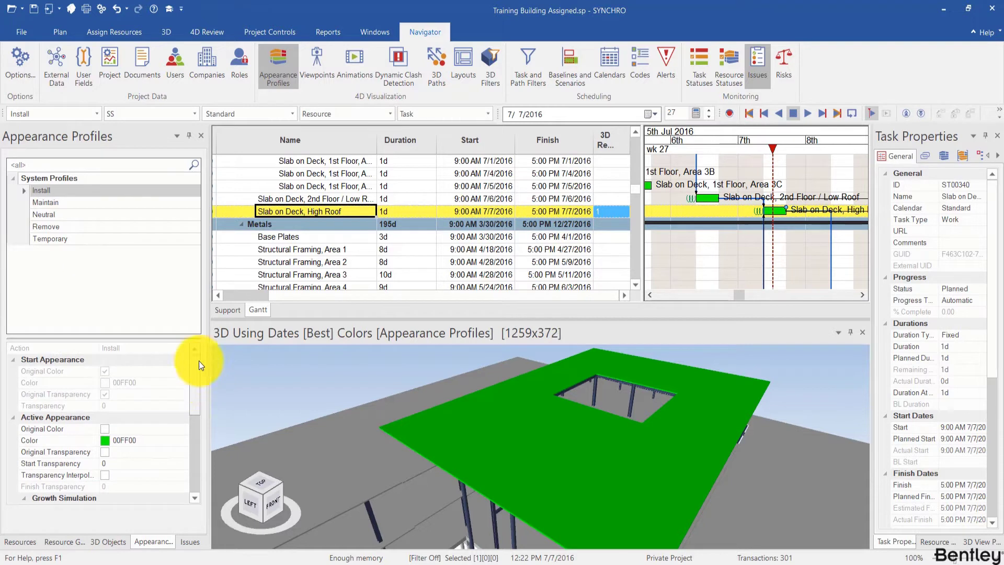
click(14, 177)
click(15, 177)
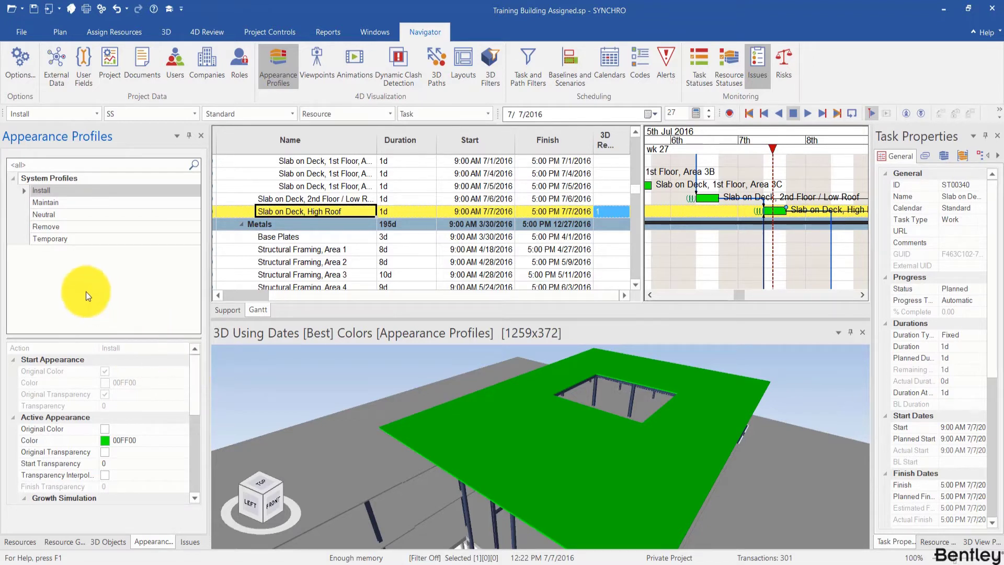
scroll(82, 449, down, 2)
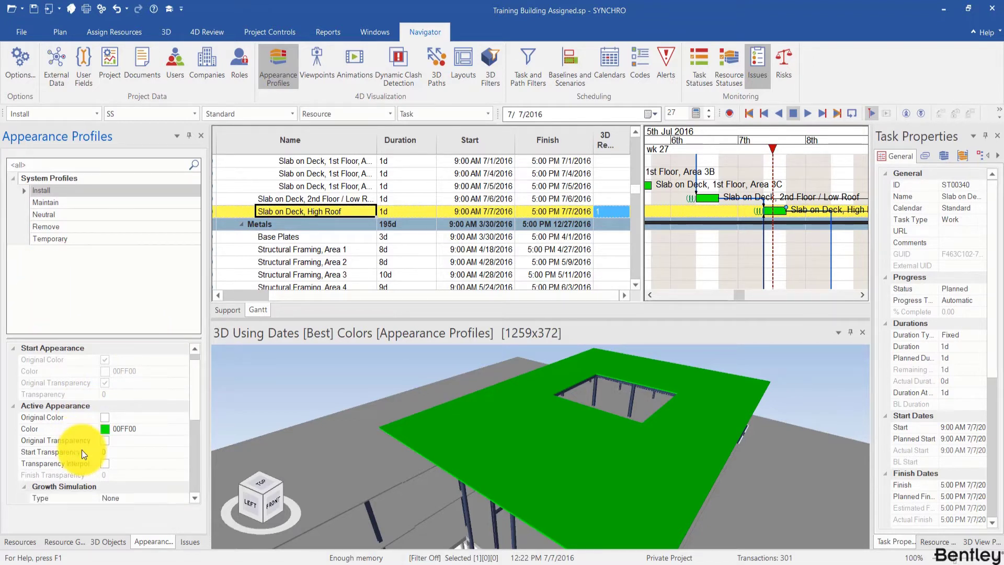
Add a new custom appearance profile named 'Test'
right_click(53, 275)
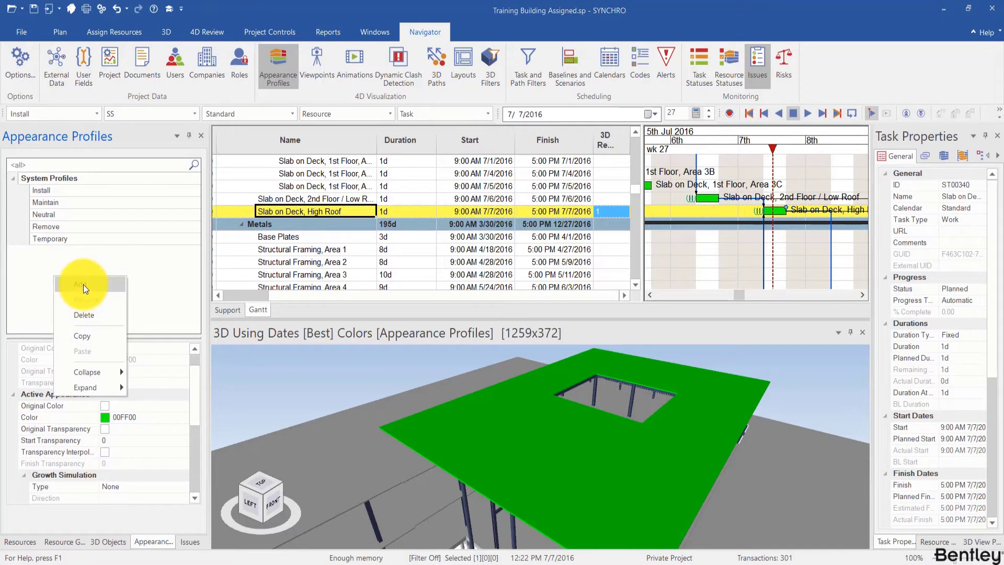
click(83, 285)
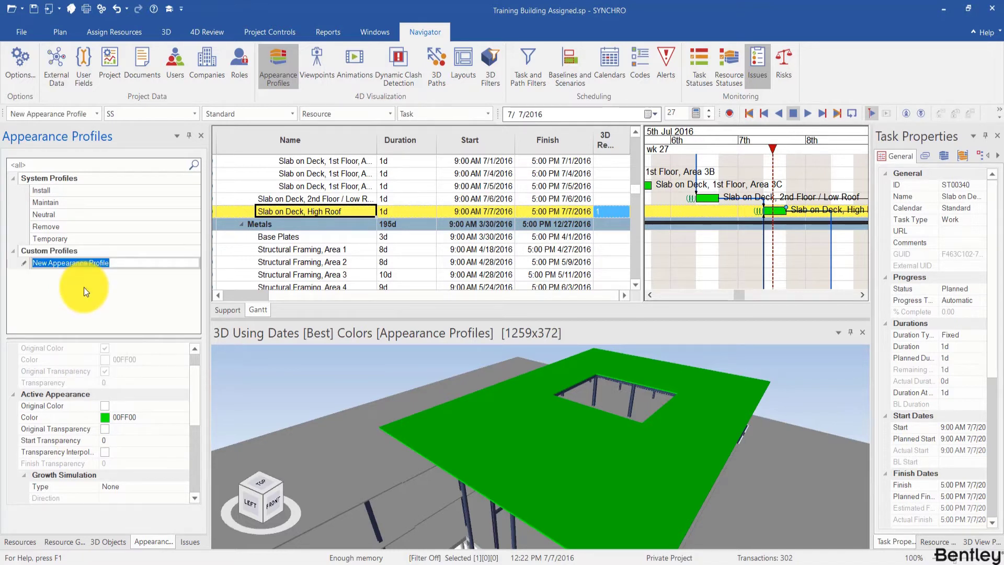
text(Test)
key(Return)
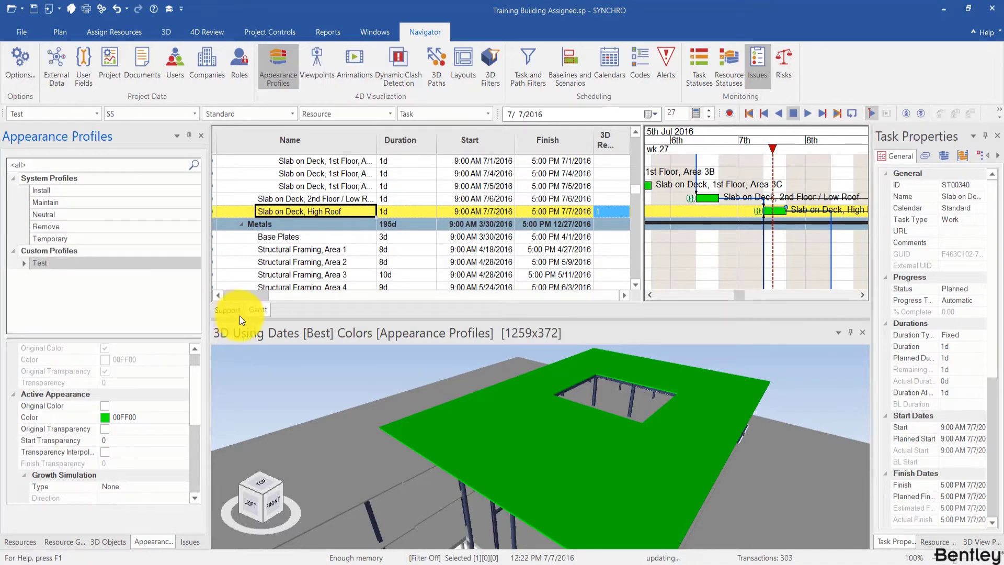
Try the Test profile's Install and Maintain actions, toggling the start and end original-colour options
scroll(184, 366, up, 2)
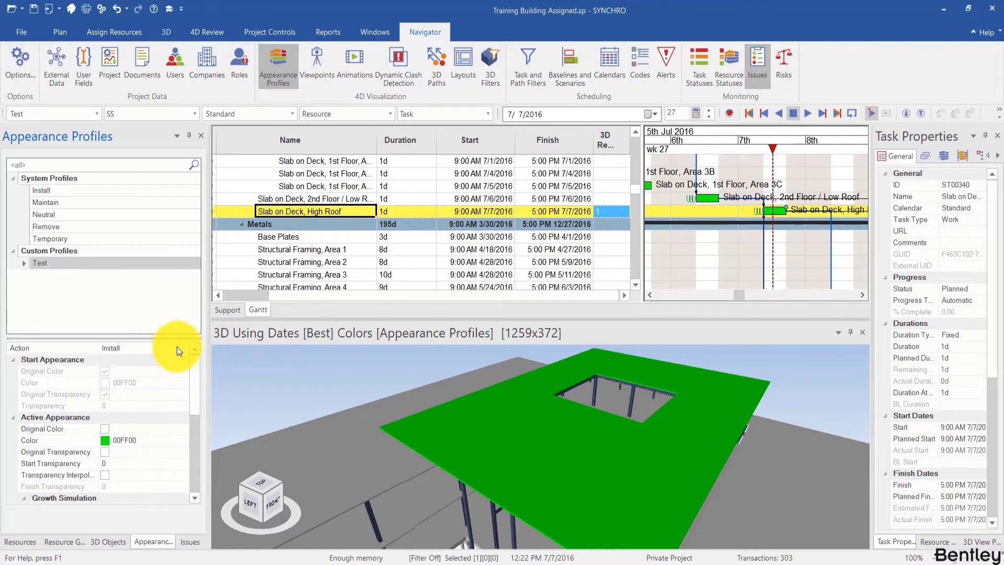
click(180, 348)
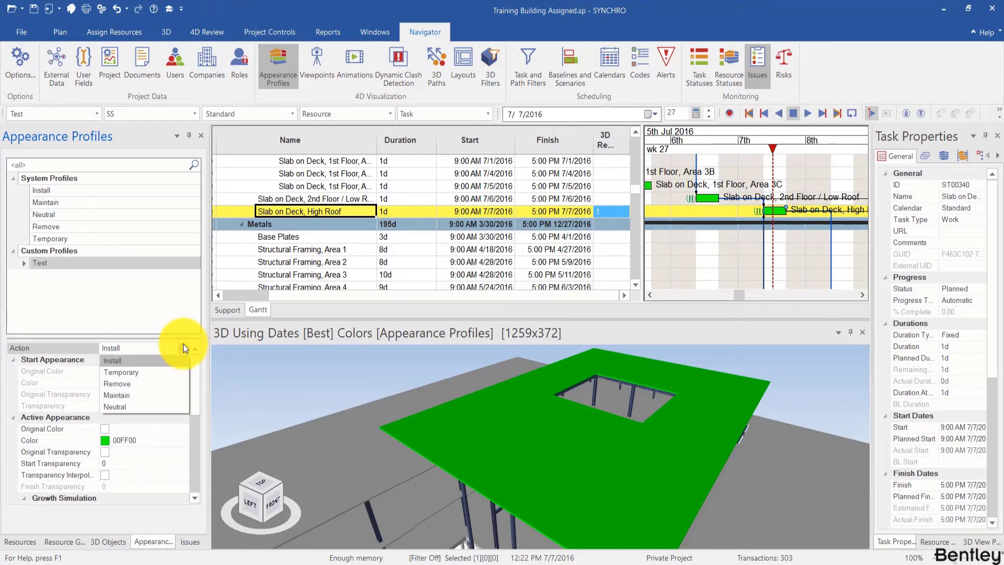
click(171, 361)
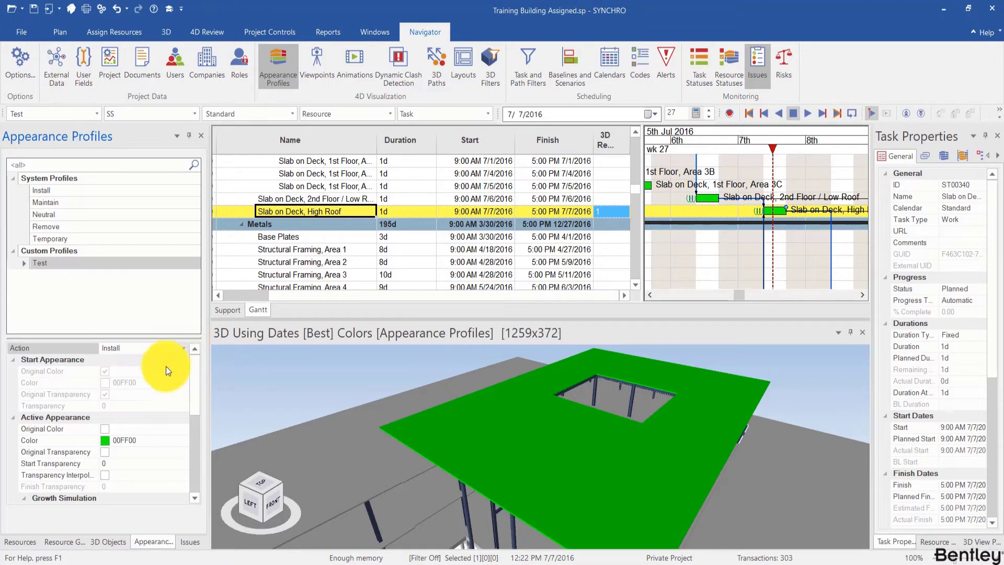
click(102, 380)
click(105, 372)
click(183, 349)
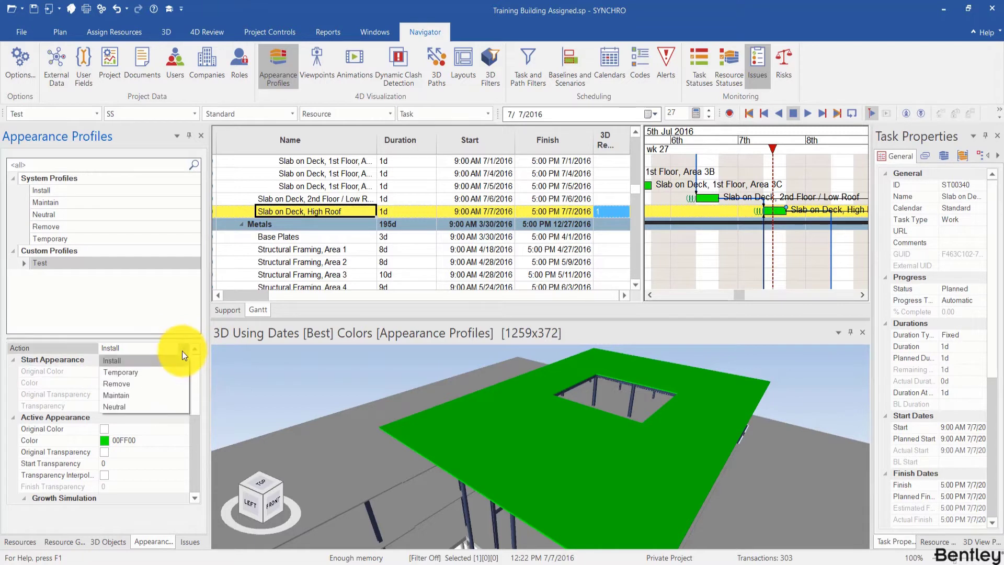
click(148, 389)
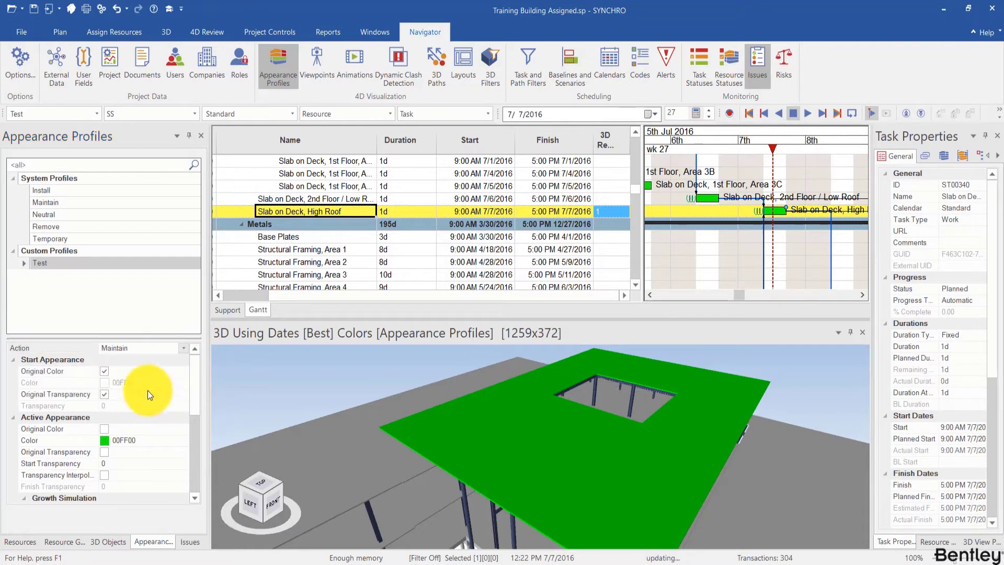
click(103, 372)
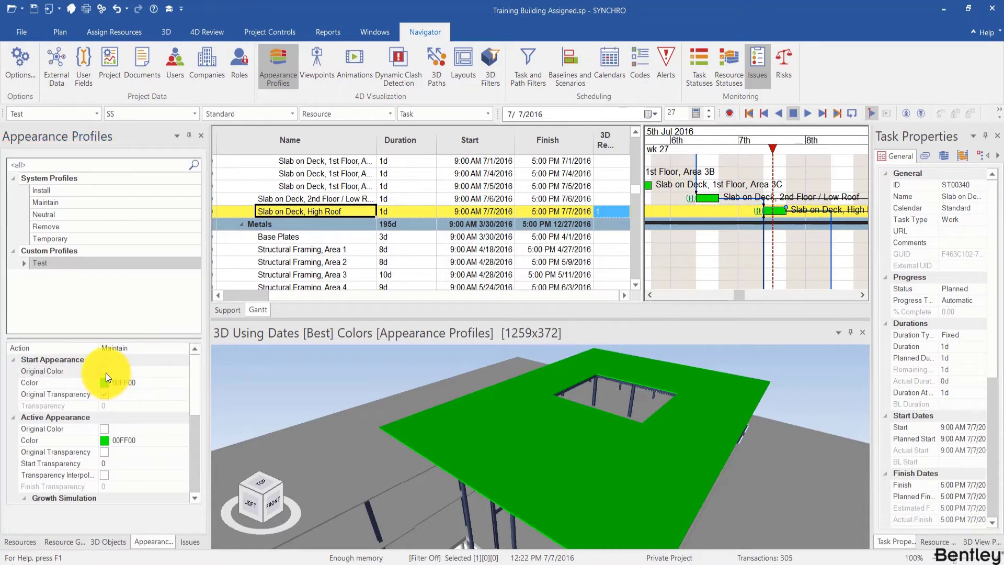
click(104, 371)
scroll(194, 397, down, 4)
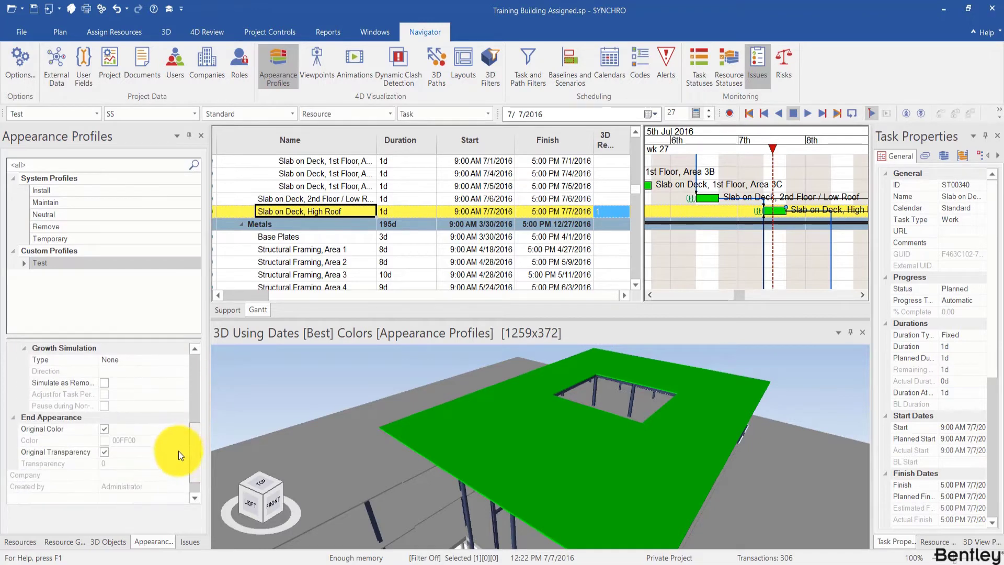
click(105, 429)
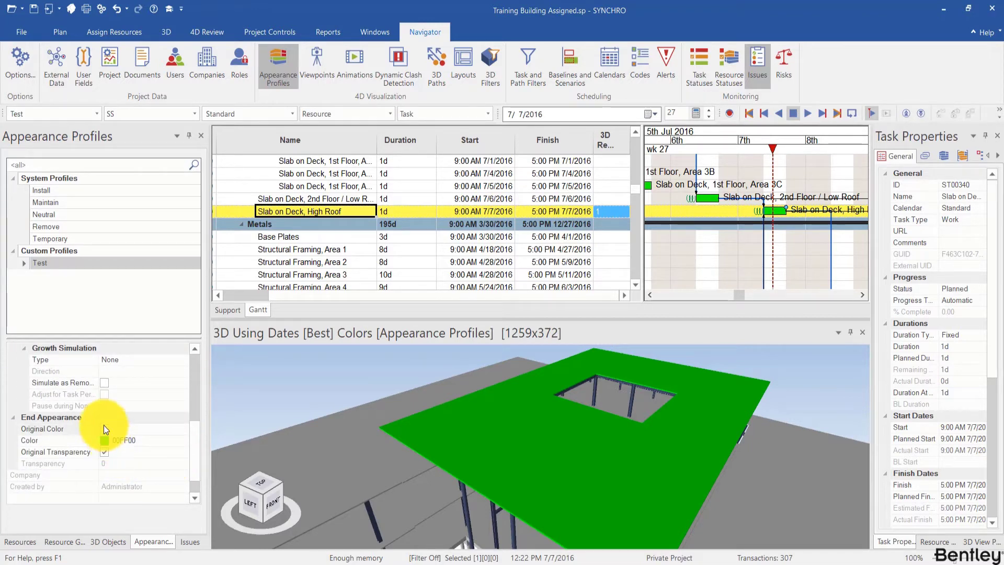
click(104, 428)
scroll(194, 382, up, 4)
Try the Remove action with its start and end colours, then set the action back to Install
click(184, 348)
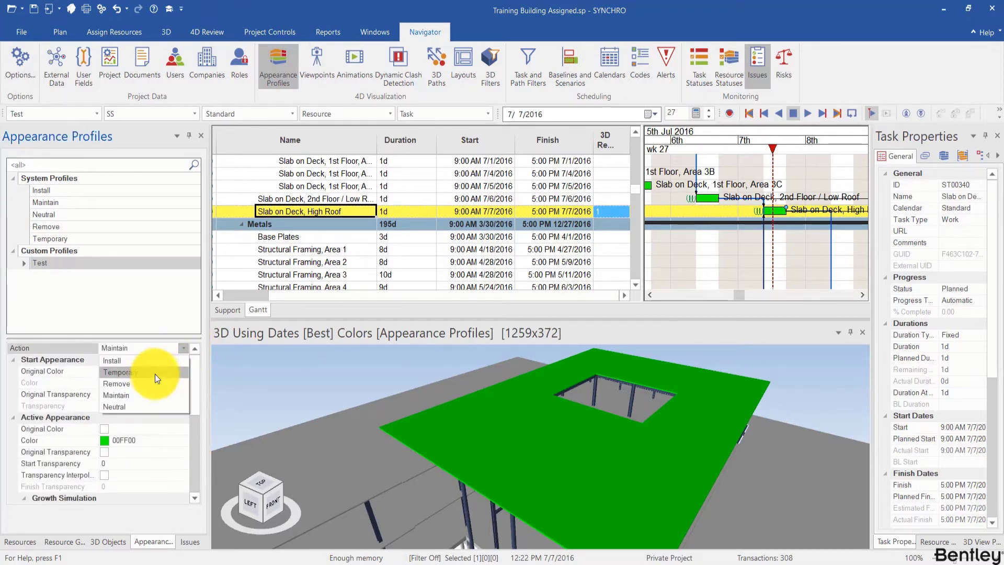
click(146, 390)
click(103, 371)
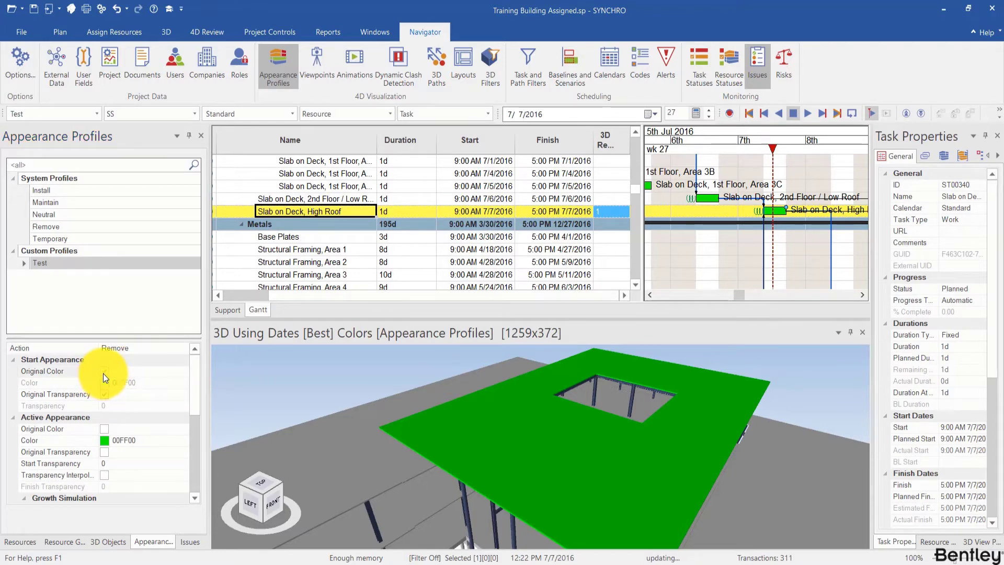
drag(196, 386, 193, 347)
click(106, 416)
click(182, 348)
click(130, 362)
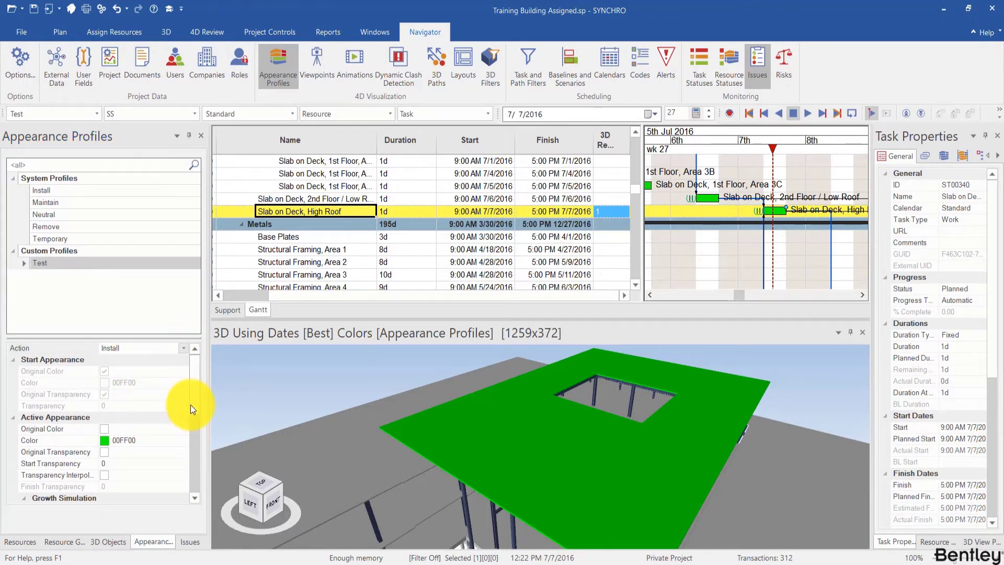
Toggle transparency interpolation on and off, leaving growth simulation type as None
scroll(194, 406, down, 2)
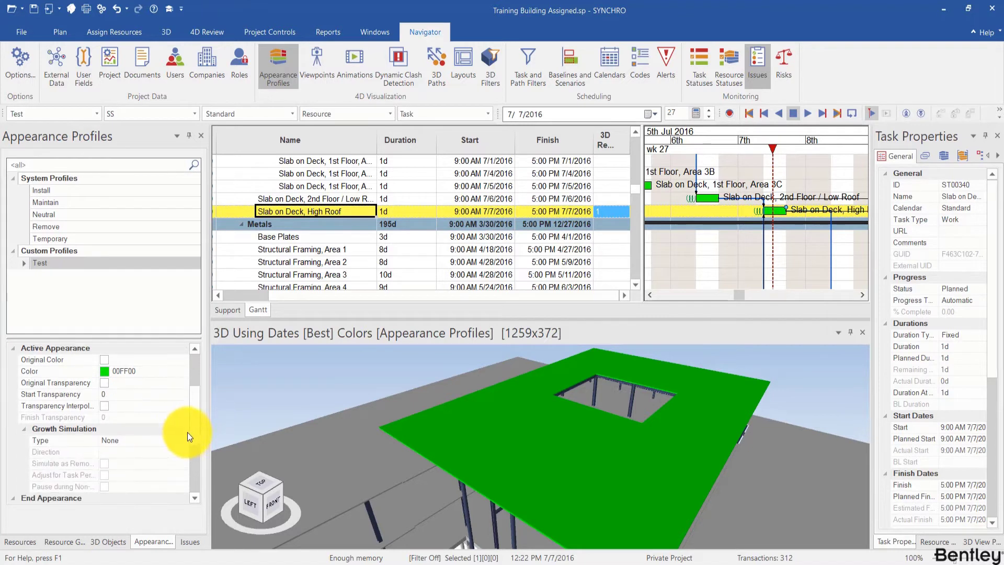
click(104, 406)
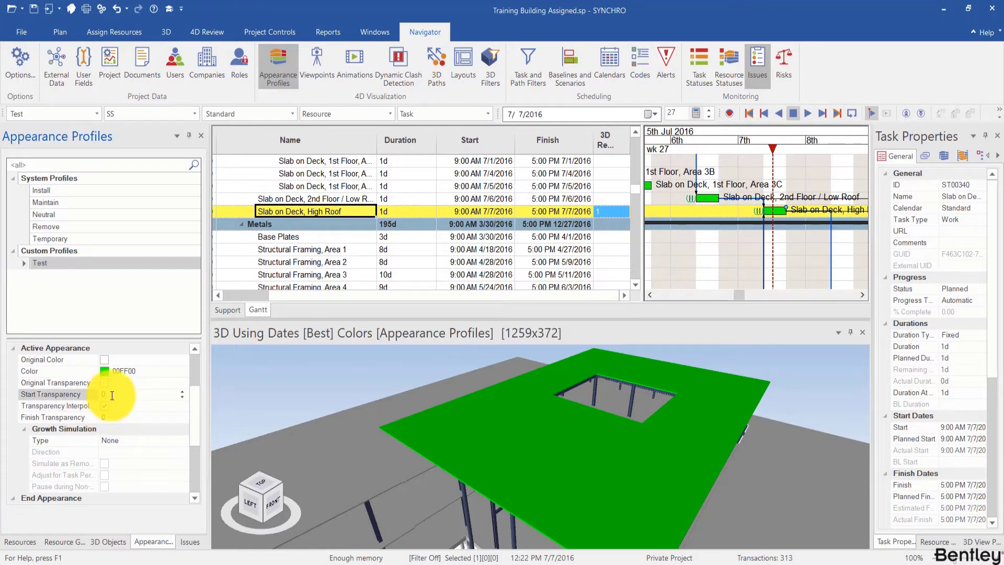
click(114, 415)
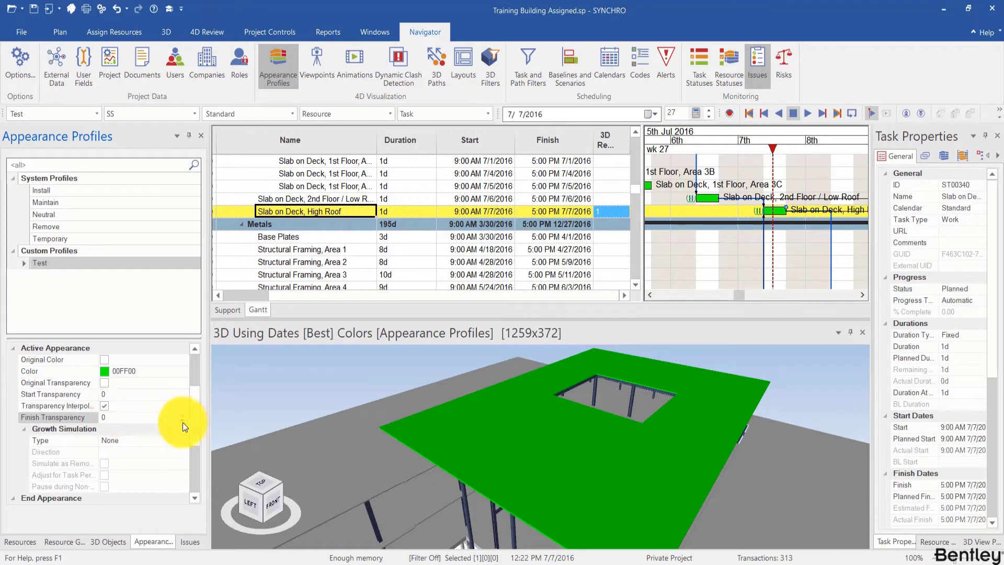
scroll(190, 433, down, 3)
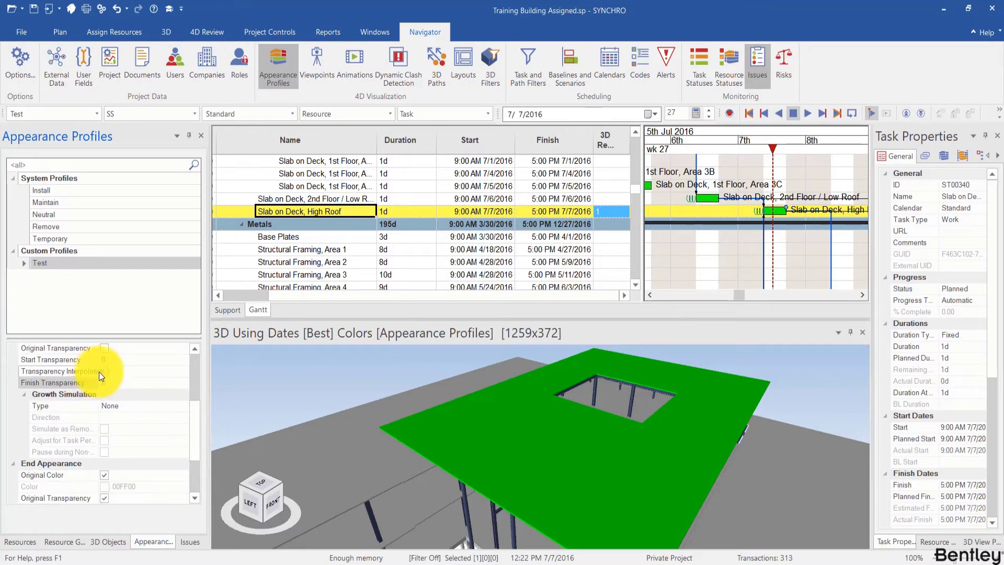
click(104, 371)
click(168, 410)
click(181, 409)
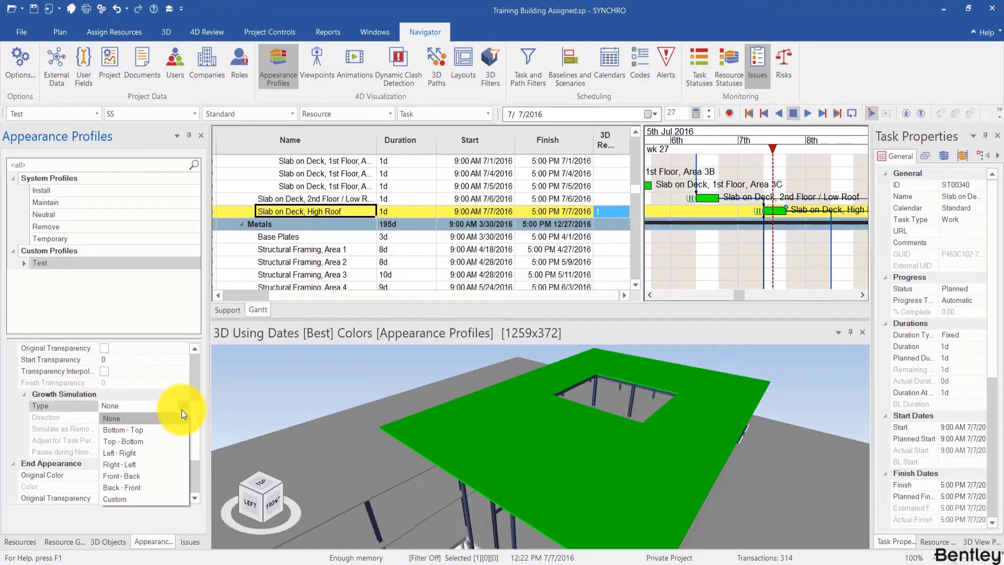
click(181, 410)
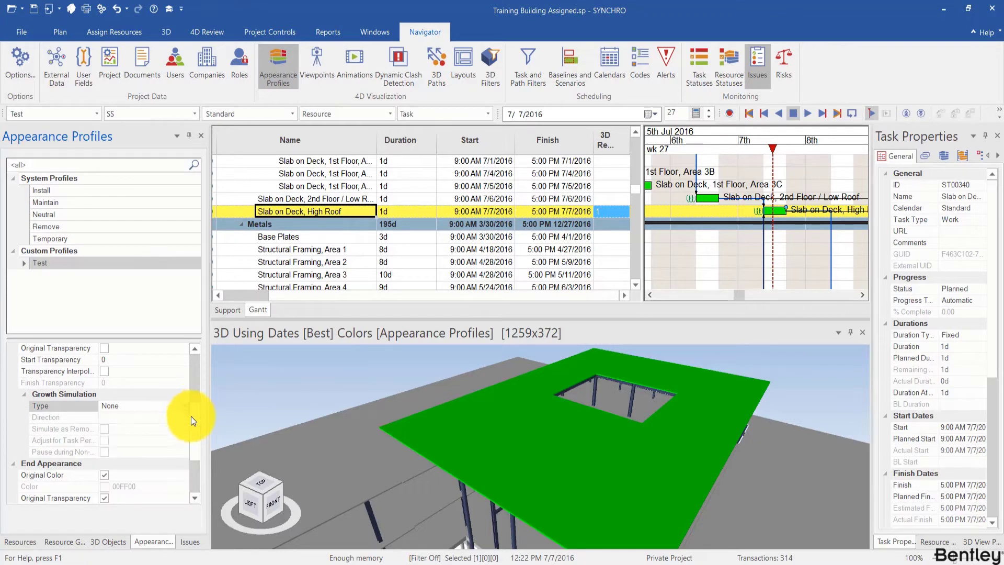
Select the lower floor slab in 3D and the 2nd Floor / Low Roof task
scroll(190, 426, down, 2)
scroll(189, 441, up, 4)
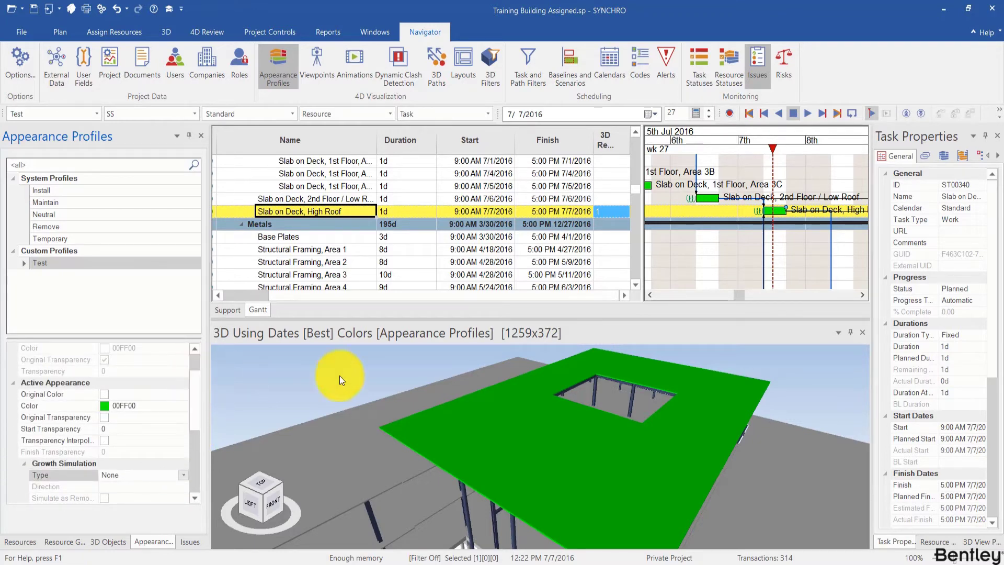
click(342, 486)
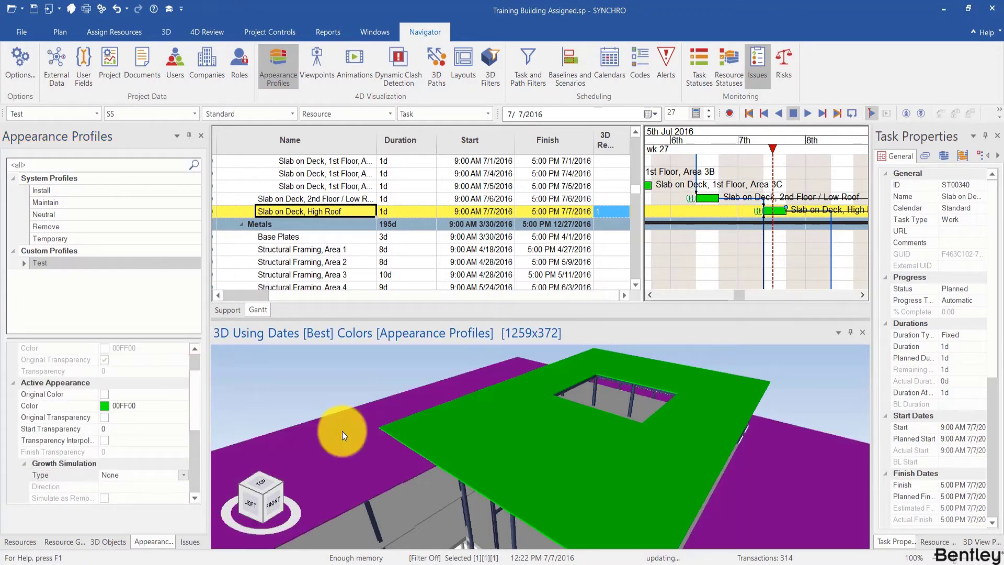
click(330, 197)
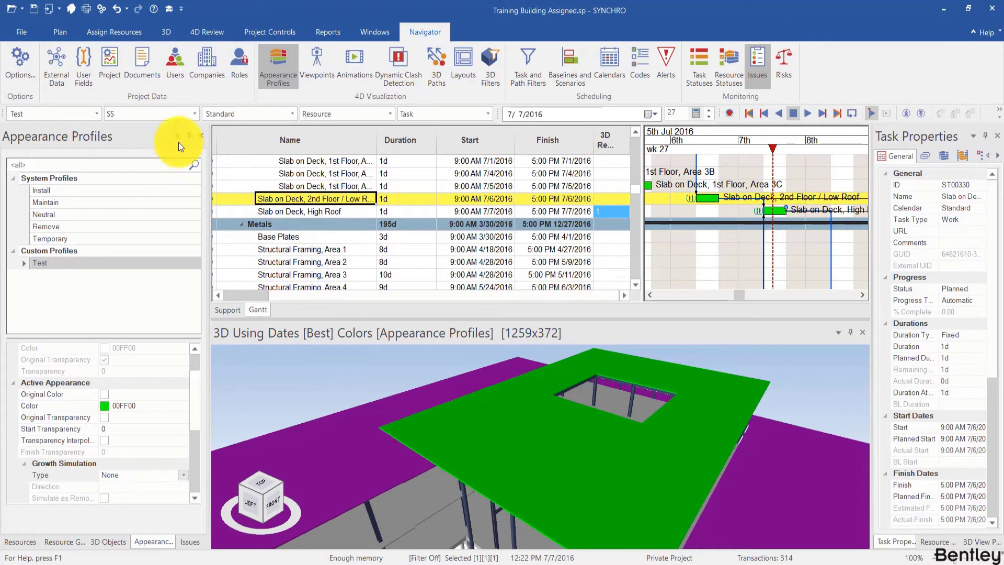
Assign the lower slab to Slab on Deck, 2nd Floor / Low Roof using the Test profile, then jump to 6 July
click(116, 31)
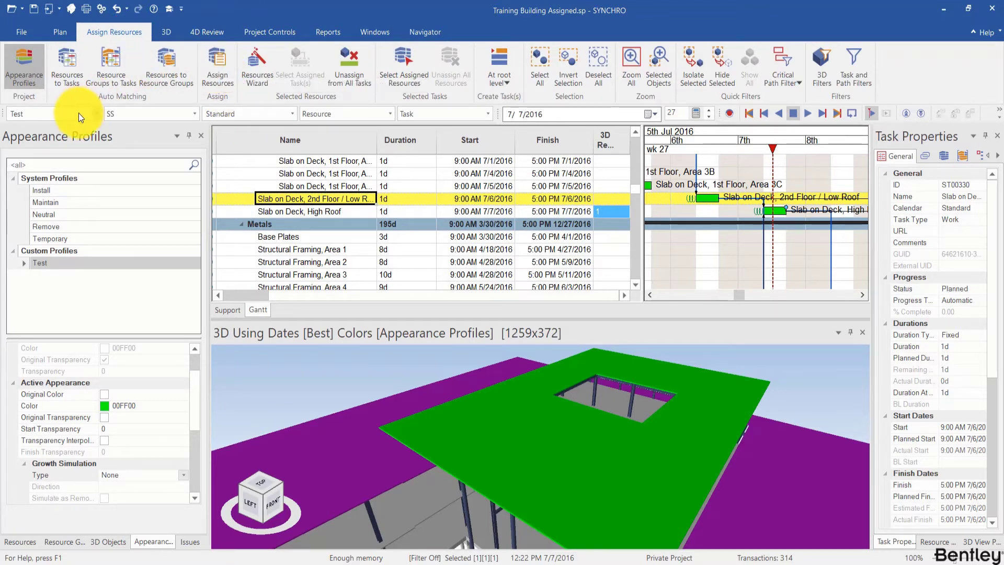
click(93, 111)
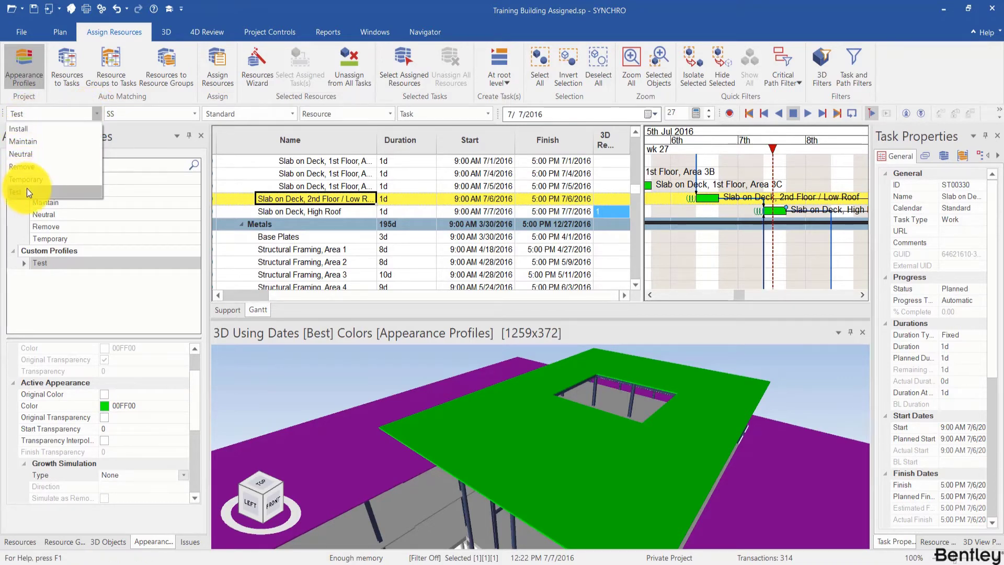
click(95, 113)
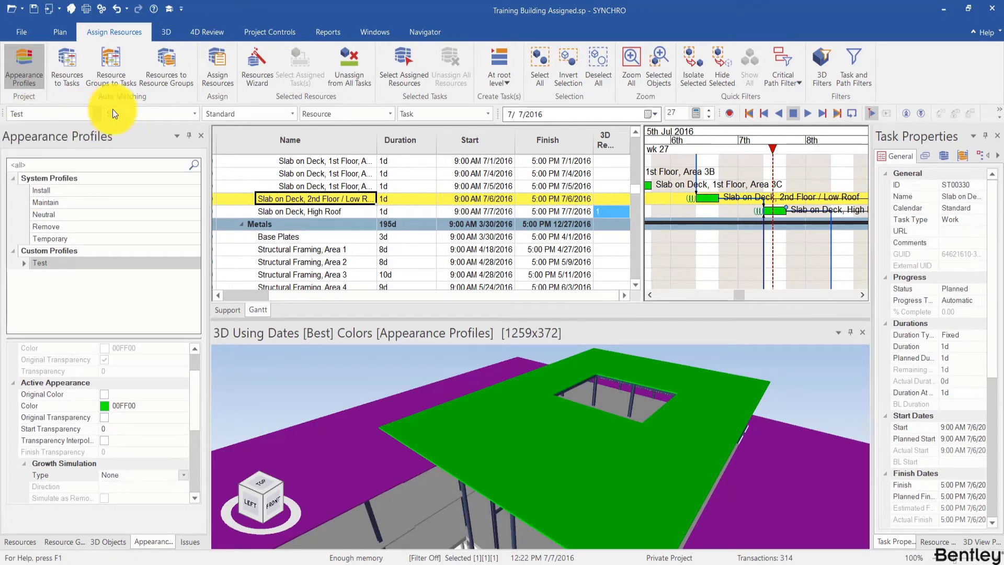
click(218, 72)
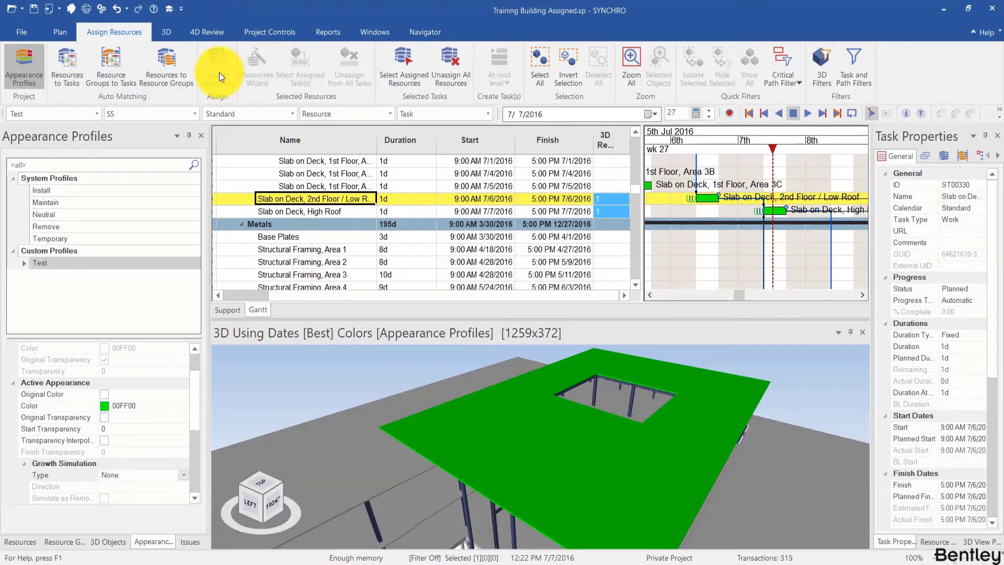
click(702, 139)
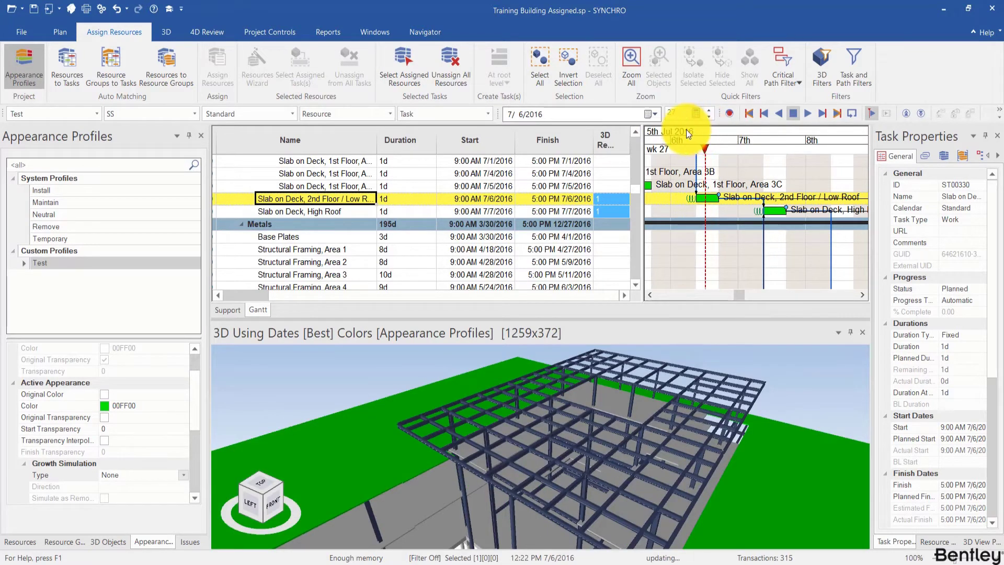
Set the Test profile's active colour to blue 00BFFF while viewing 6 July
drag(692, 129, 703, 130)
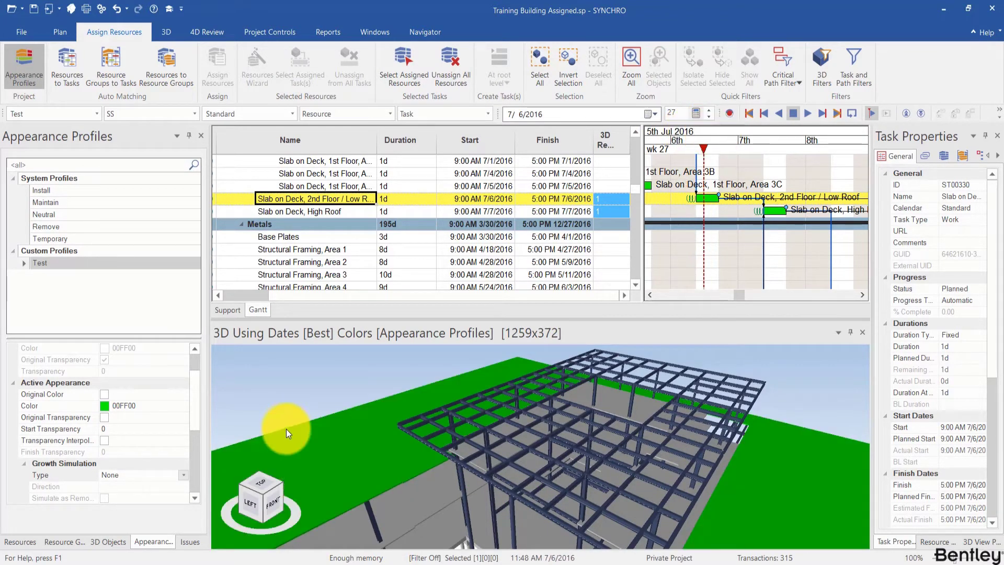
click(181, 402)
click(183, 407)
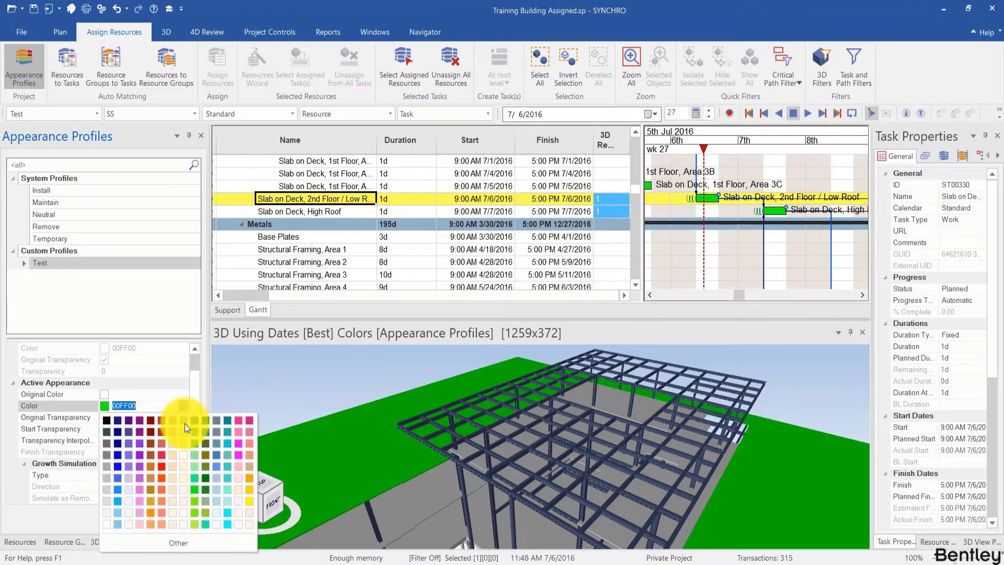
click(117, 497)
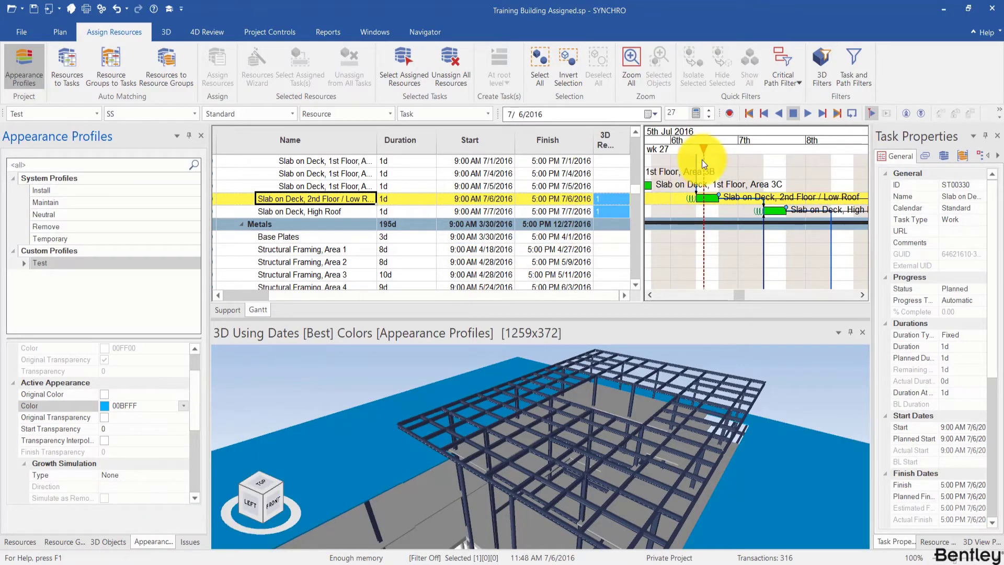
Scrub time between 6 and 7 July to watch the slab build, then orbit to look down
drag(697, 145, 783, 155)
mouse_move(543, 441)
mouse_down()
mouse_move(517, 478)
mouse_move(523, 450)
mouse_up()
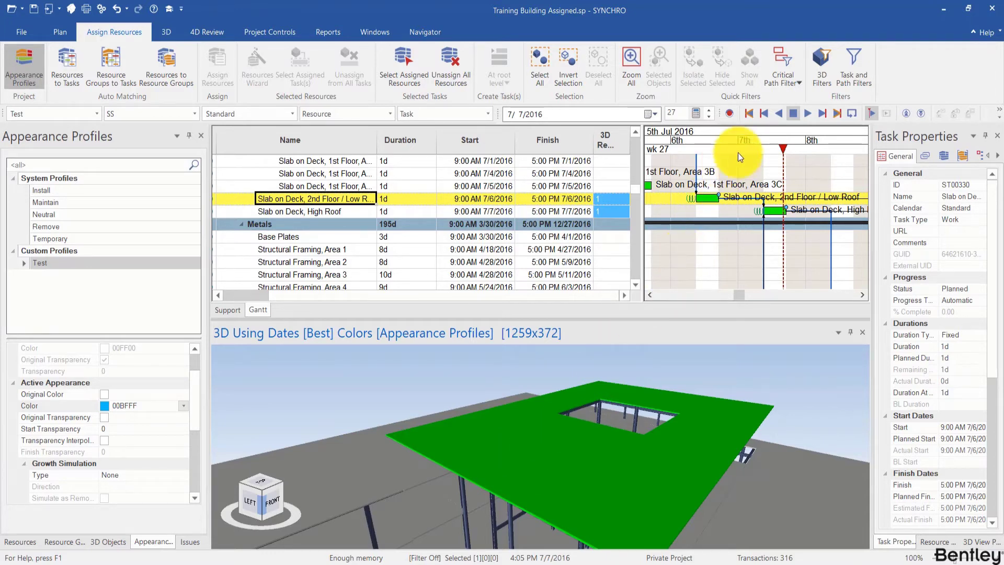
drag(718, 143, 706, 142)
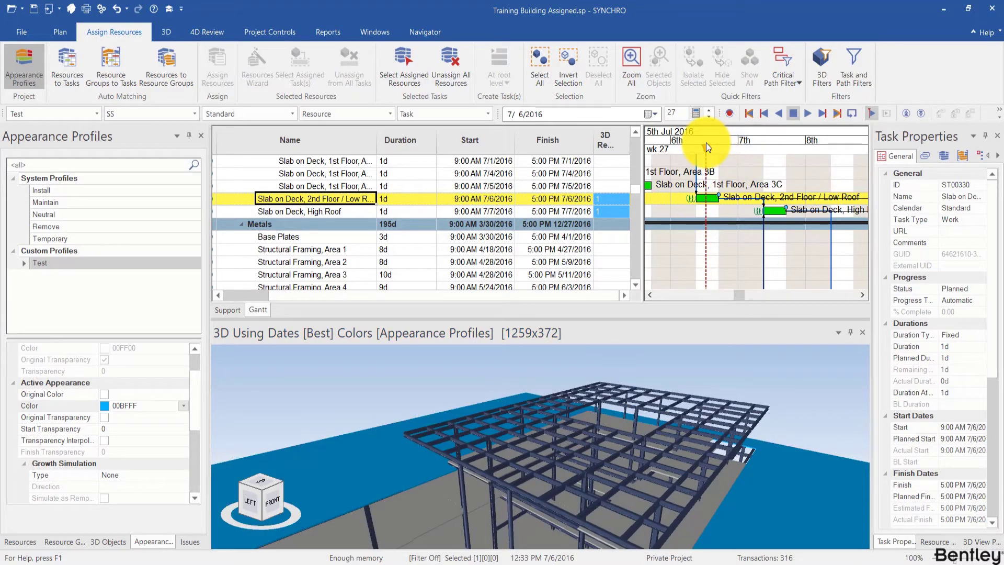
mouse_move(525, 423)
mouse_down()
mouse_move(501, 463)
mouse_move(468, 457)
mouse_move(485, 445)
mouse_move(535, 449)
mouse_move(567, 409)
mouse_move(555, 391)
mouse_move(576, 399)
mouse_move(534, 416)
mouse_up()
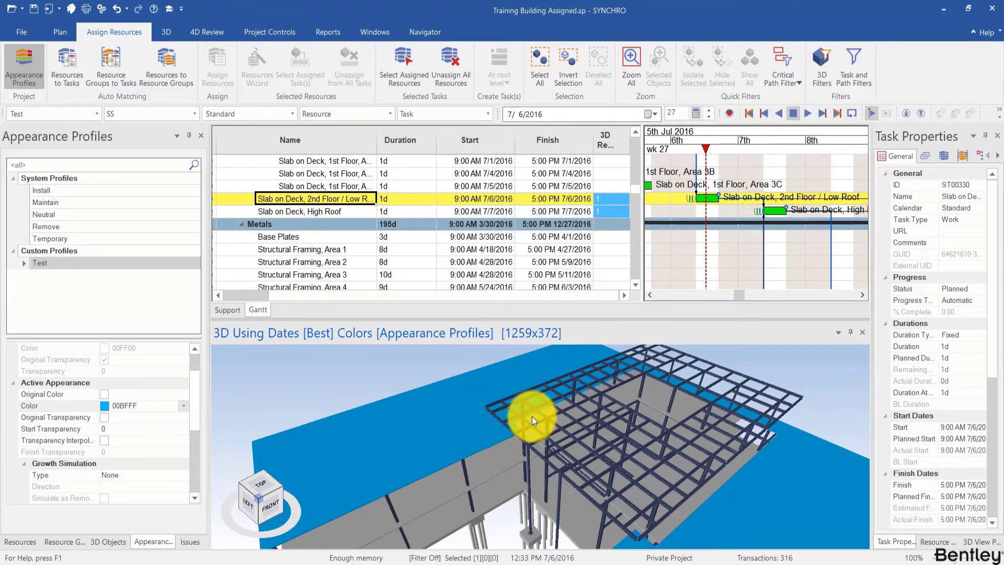
Enable transparency interpolation with a start transparency of 70 and move the focus time slightly earlier
click(103, 440)
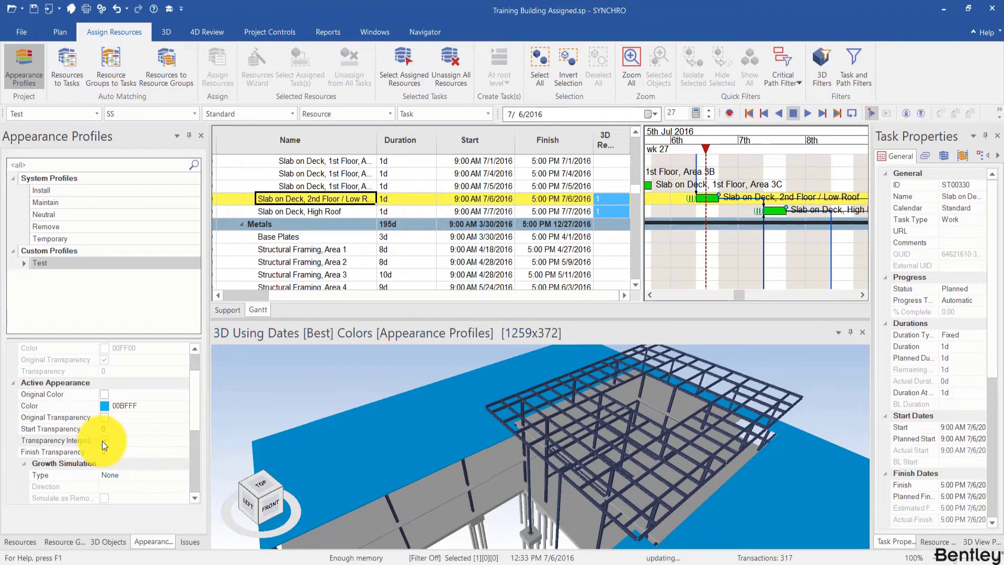
click(109, 428)
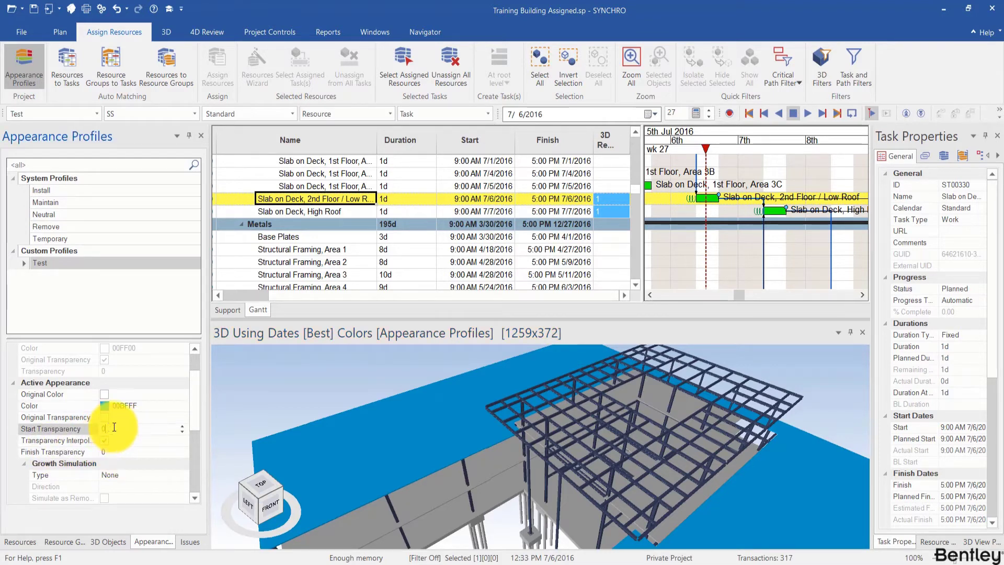
double_click(107, 428)
text(70)
key(Return)
mouse_move(689, 144)
mouse_down()
mouse_move(724, 137)
mouse_move(690, 127)
mouse_up()
Turn transparency interpolation off and begin re-editing the start transparency value
click(104, 440)
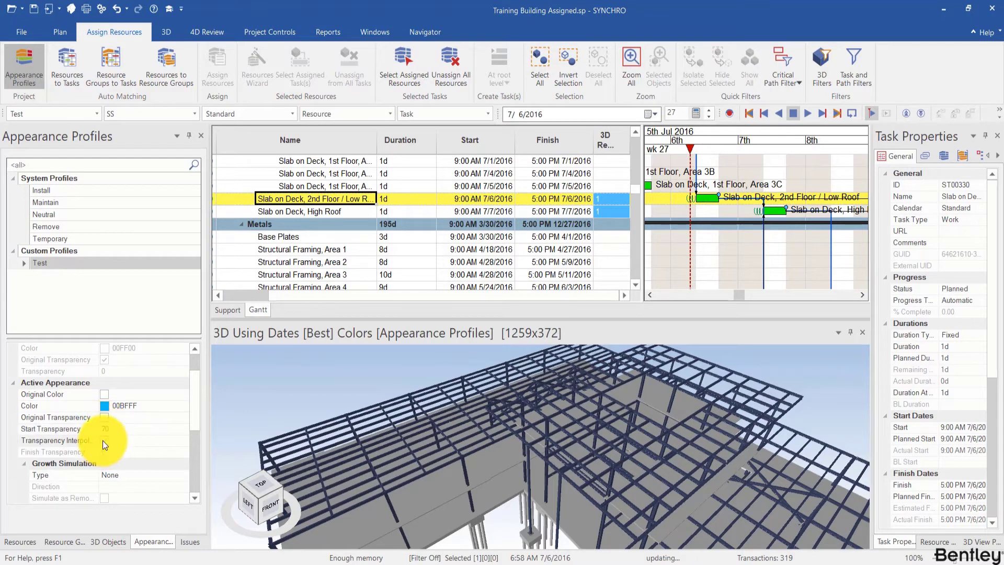
drag(198, 385, 197, 417)
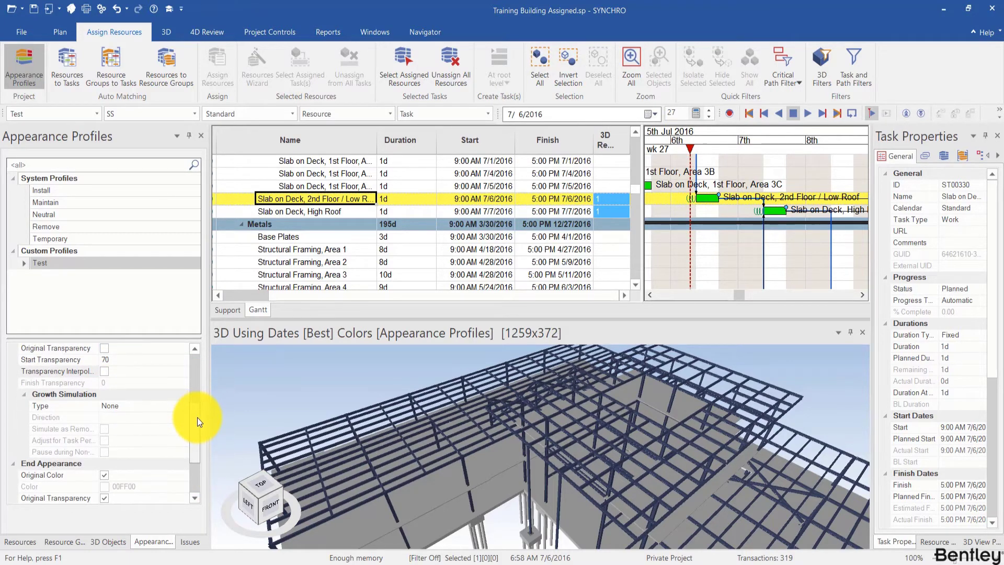
click(107, 360)
Set start transparency to 0 and growth type Left - Right, then play forward and rotate the view
text(0)
click(186, 410)
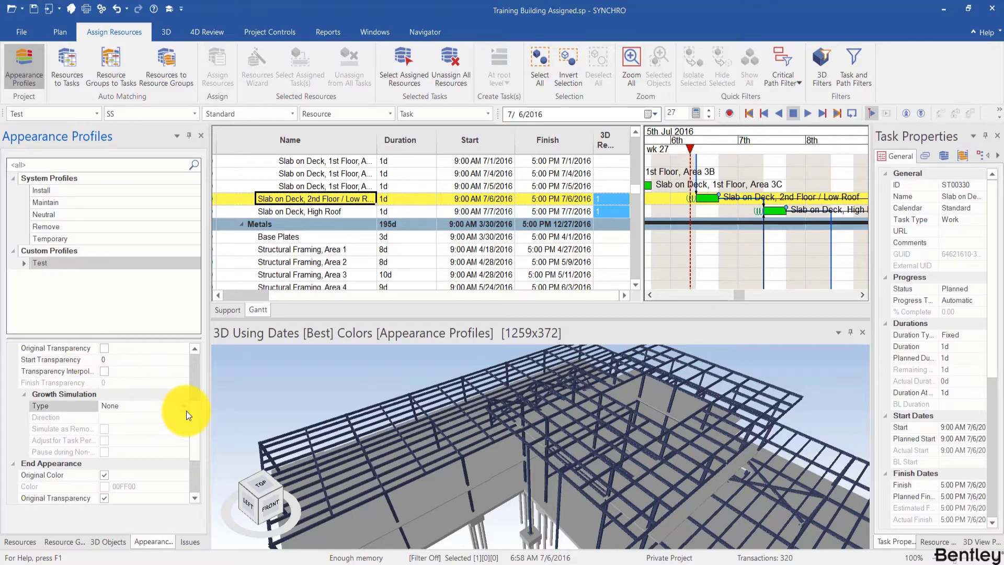
click(187, 405)
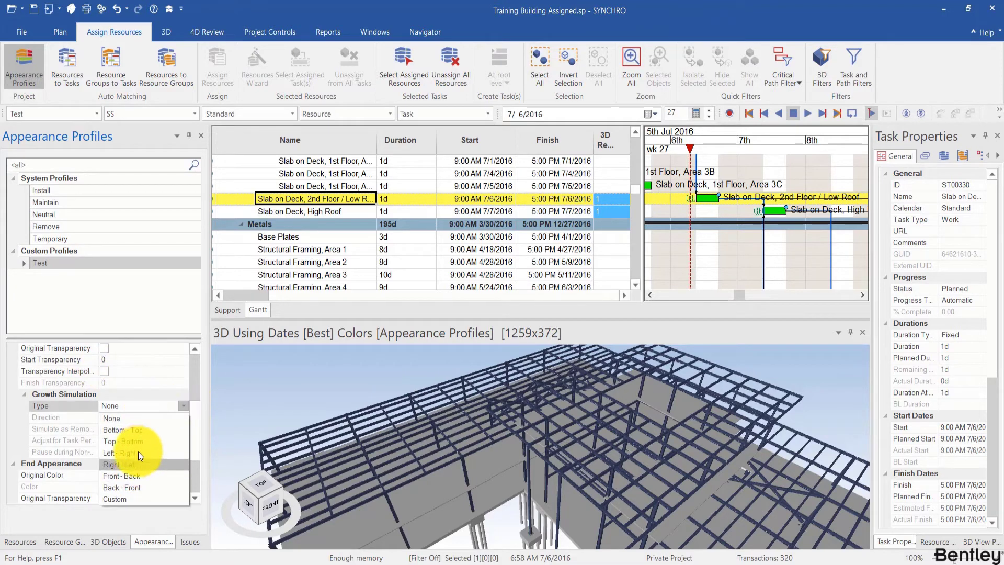
click(140, 452)
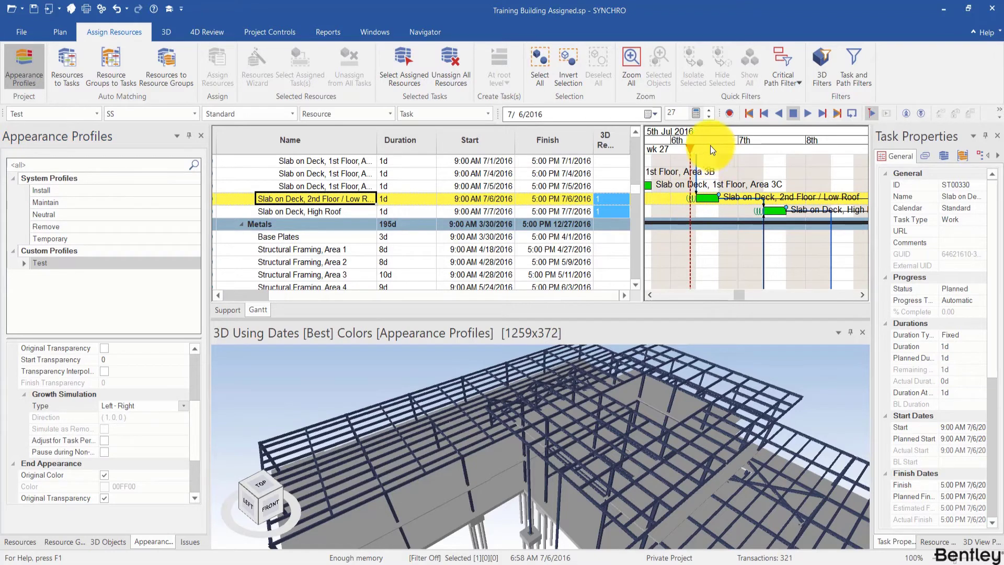
drag(689, 140, 727, 149)
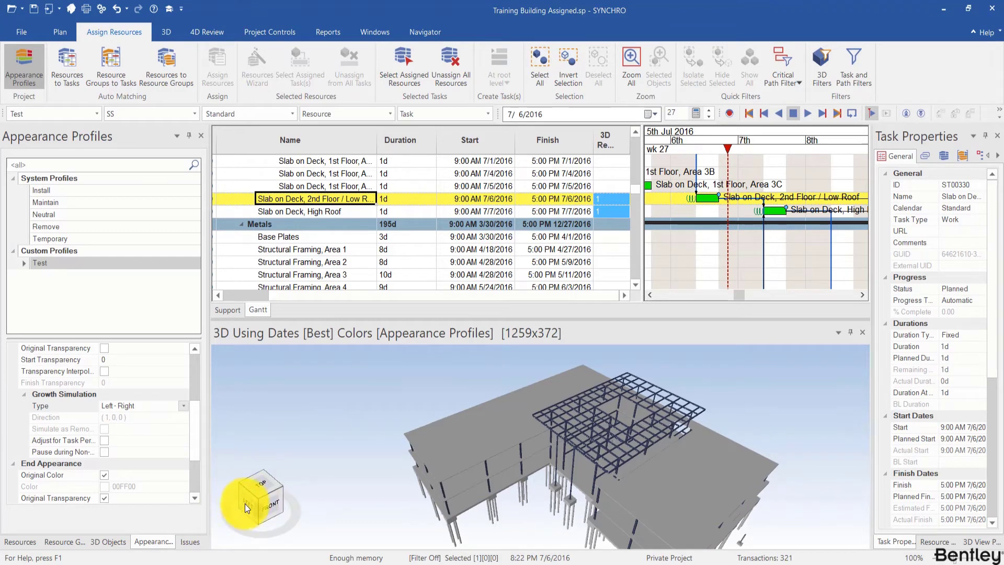
drag(247, 504, 160, 446)
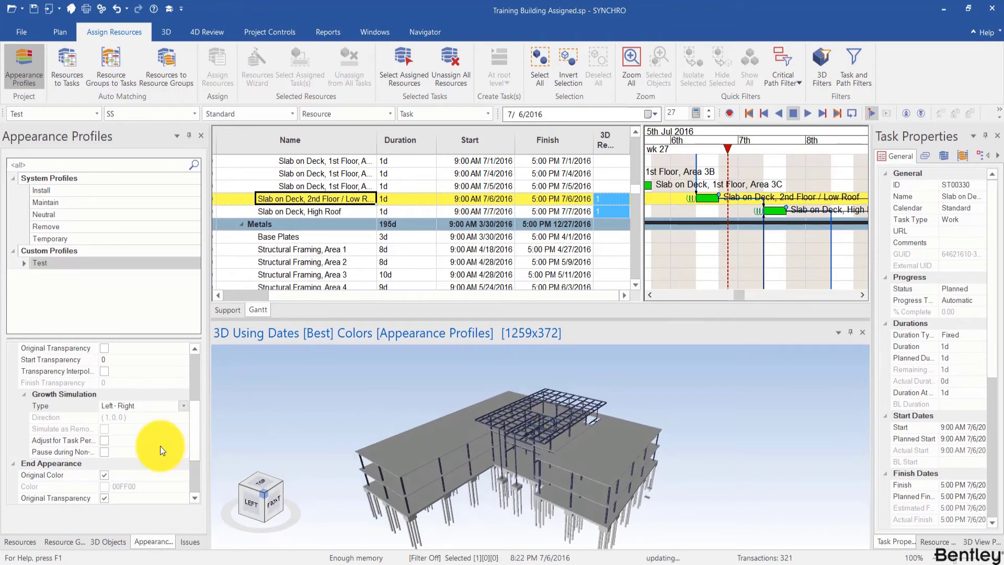
Keep Left - Right as the Test profile's growth simulation type
click(187, 406)
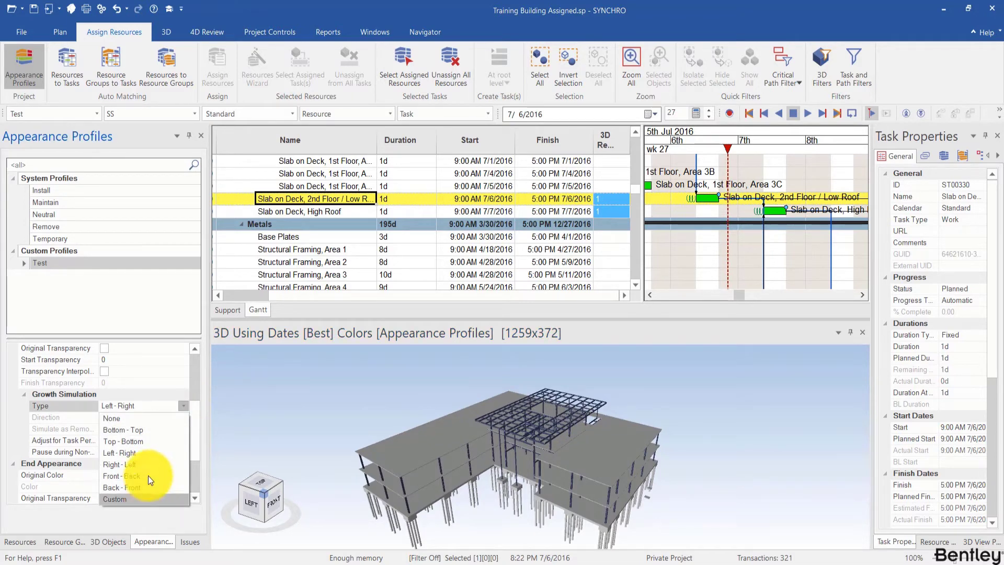
click(180, 407)
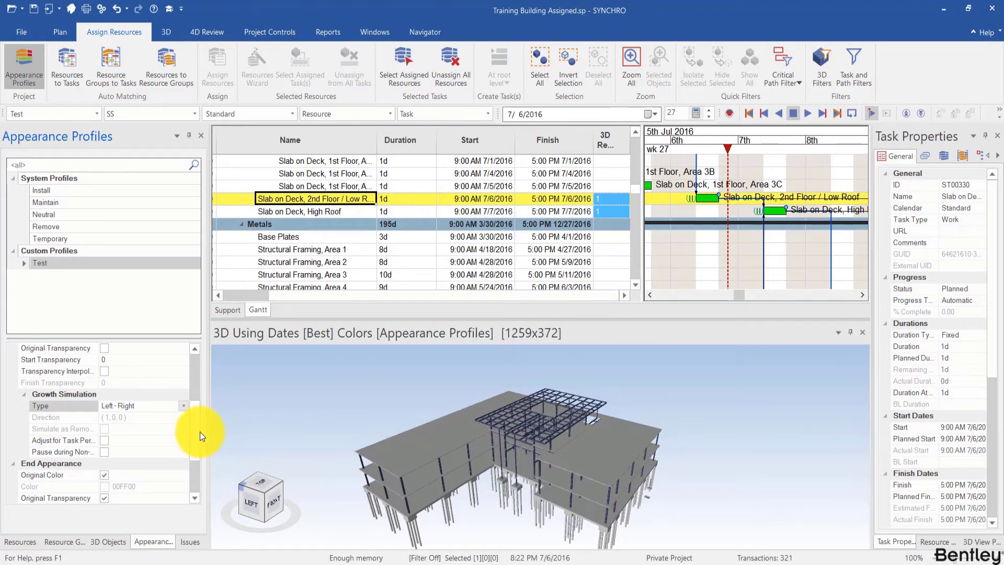
scroll(199, 433, down, 2)
Turn off original colour and transparency for the end appearance, setting transparency to 60
click(104, 406)
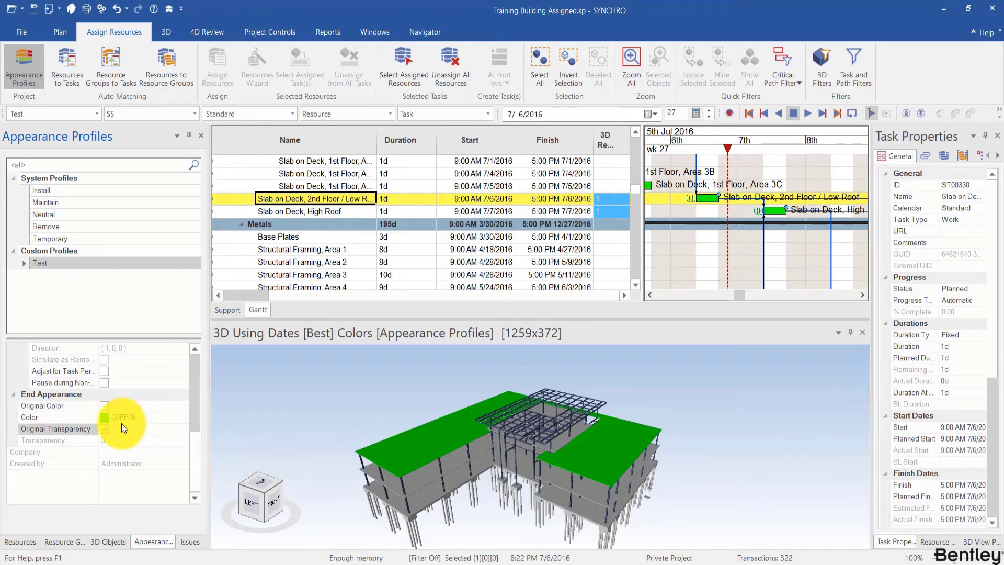
click(104, 429)
click(107, 440)
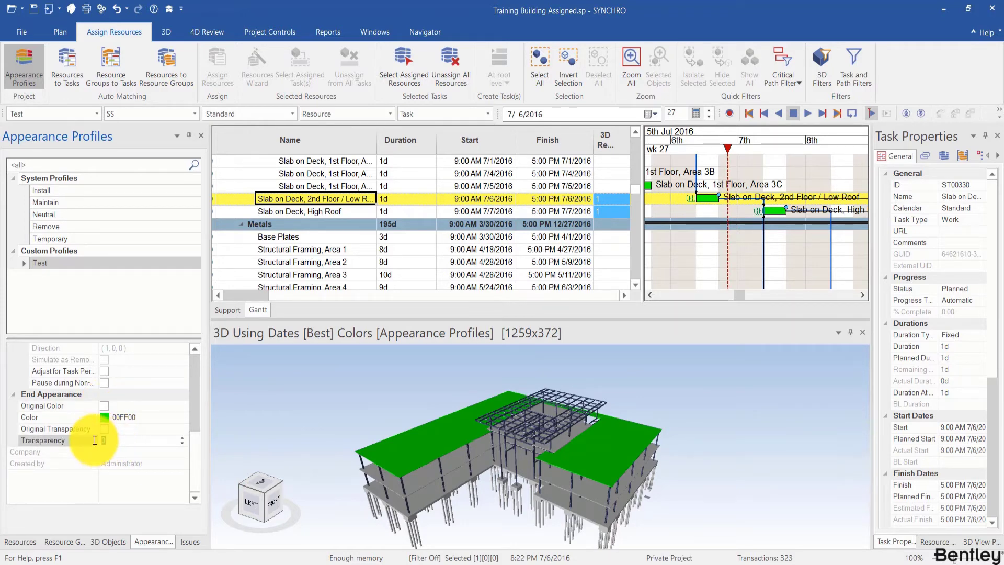
text(60)
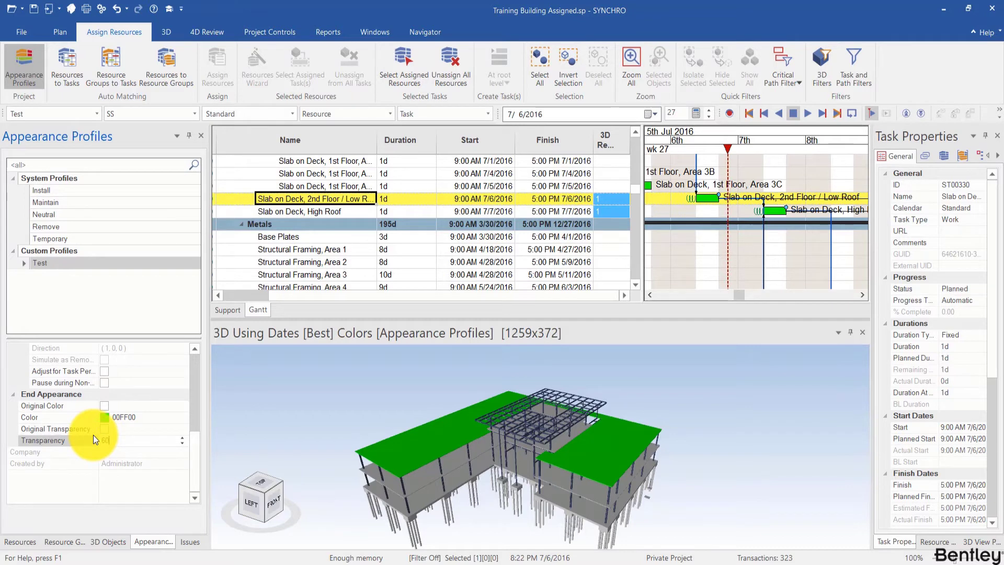
key(Return)
drag(702, 139, 731, 139)
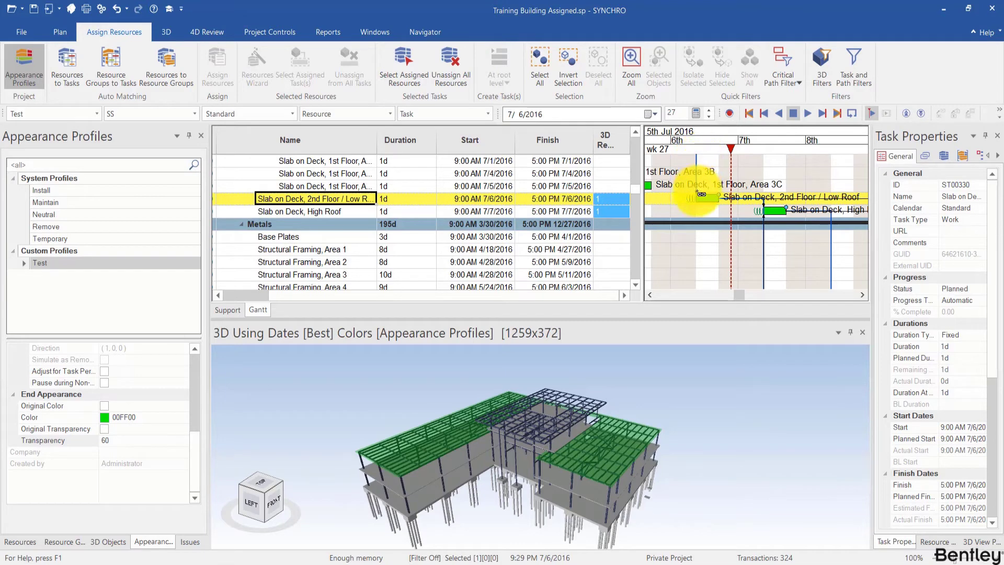
Select the Slab on Deck, High Roof task and move the focus time to 7/7/2016
click(694, 214)
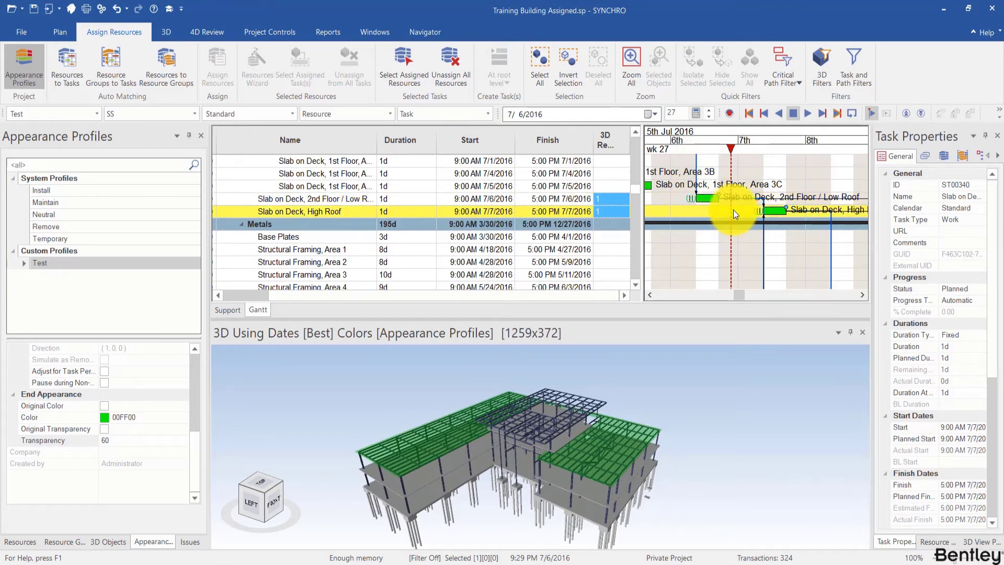
click(769, 141)
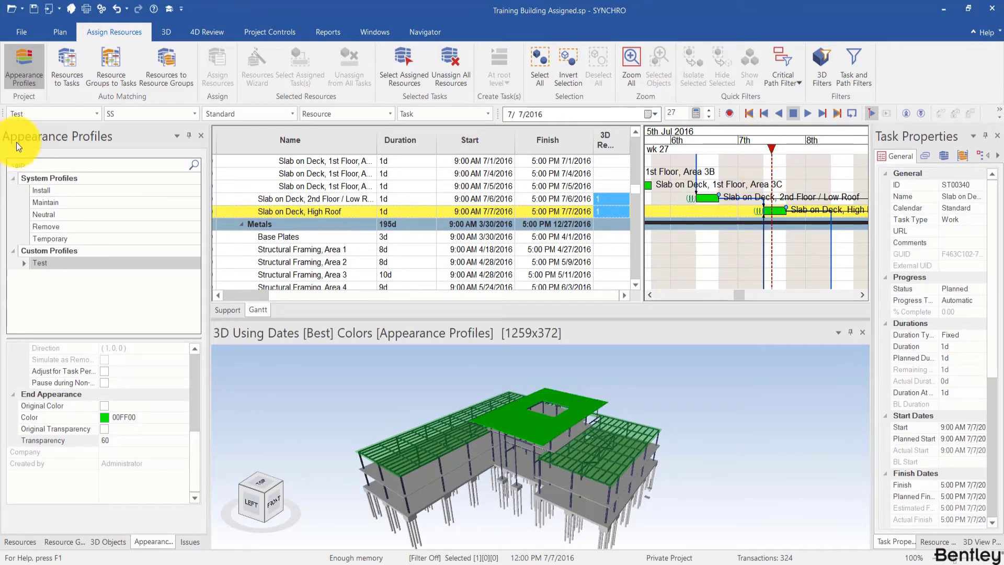
Keep Test as the current appearance profile and move the focus time later on 7/7
click(72, 115)
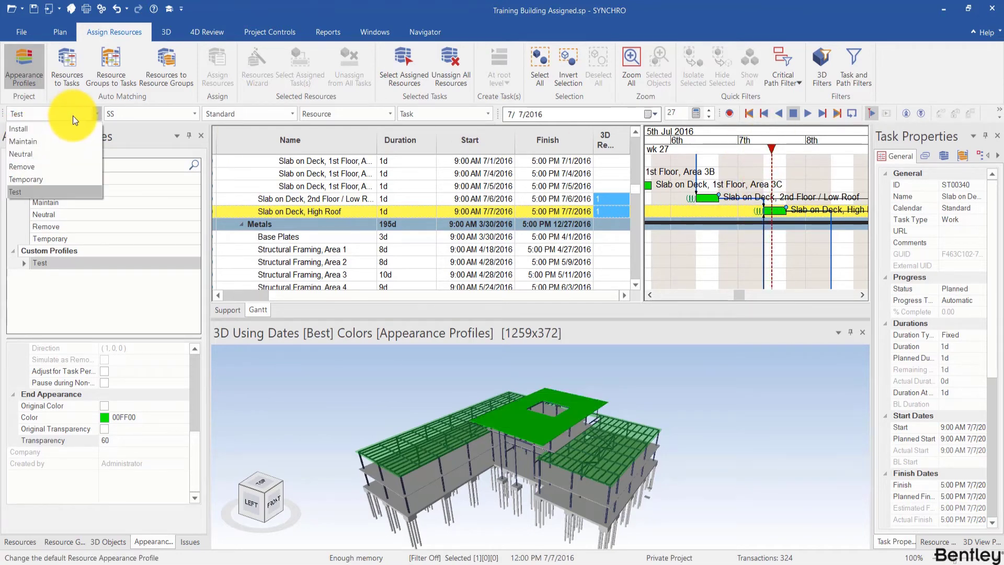
click(51, 191)
click(755, 138)
drag(756, 136, 789, 137)
In the task's Resources, set the High Roof concrete Part [1084296] to the Test profile
drag(872, 161, 842, 161)
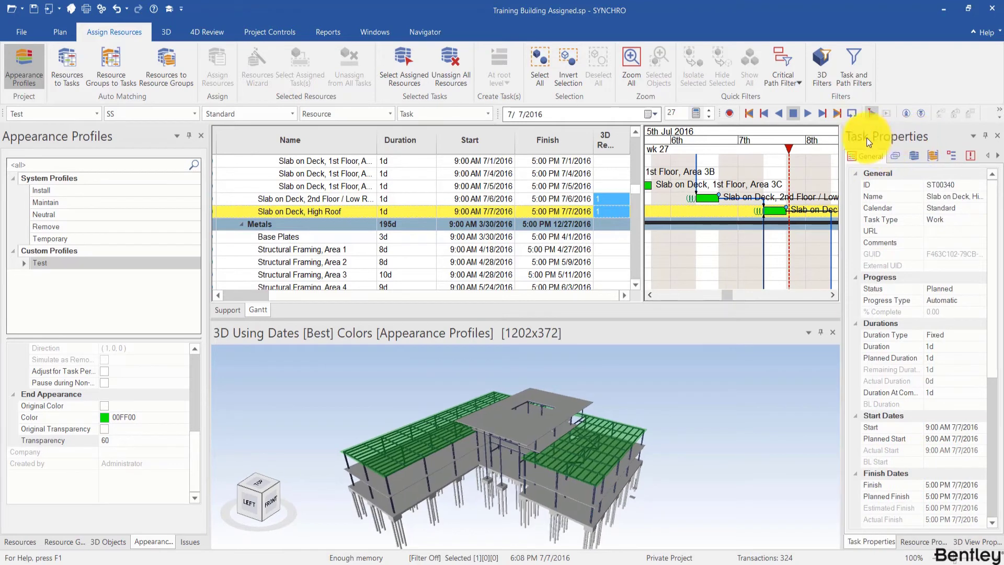
click(911, 154)
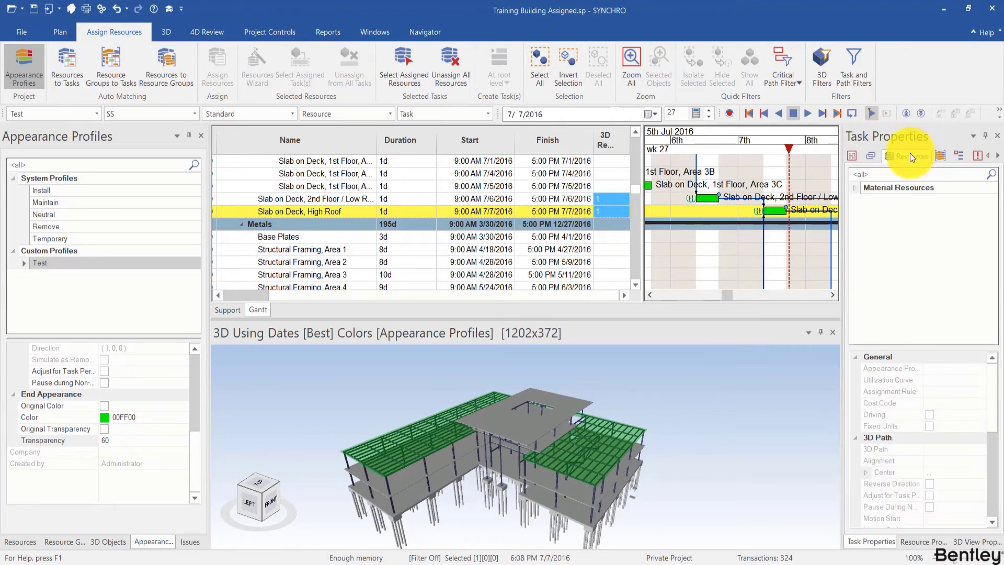
click(856, 187)
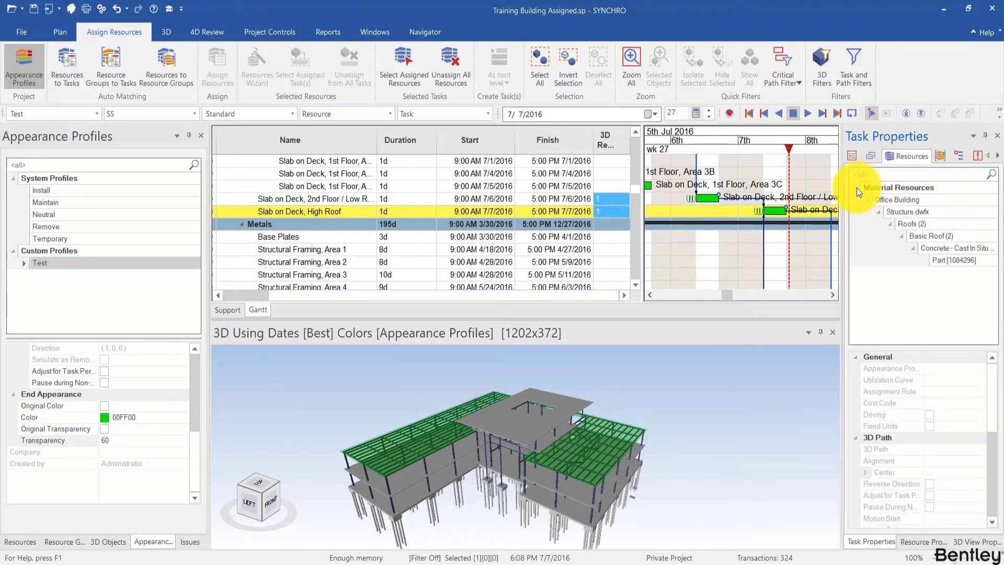
click(948, 262)
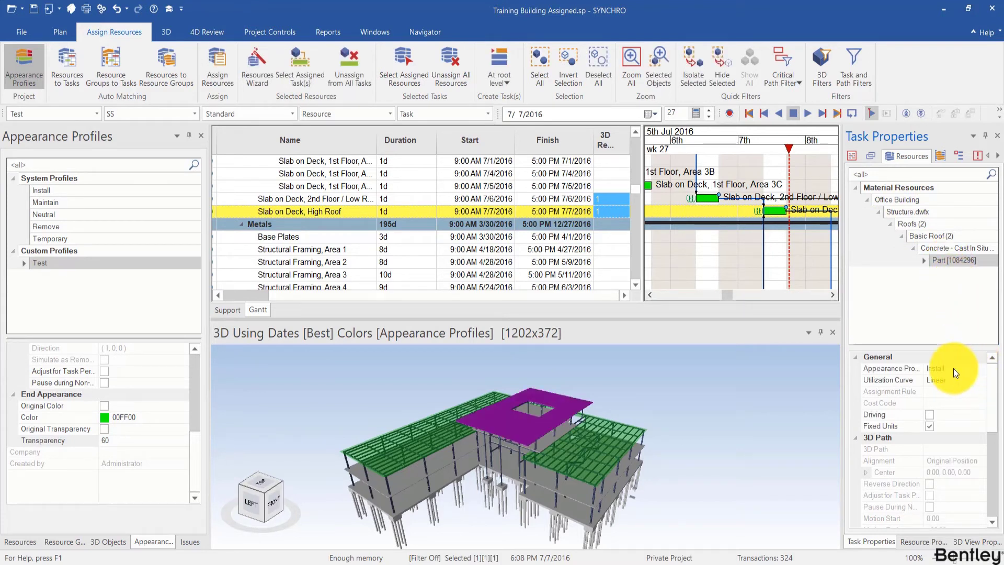
click(975, 368)
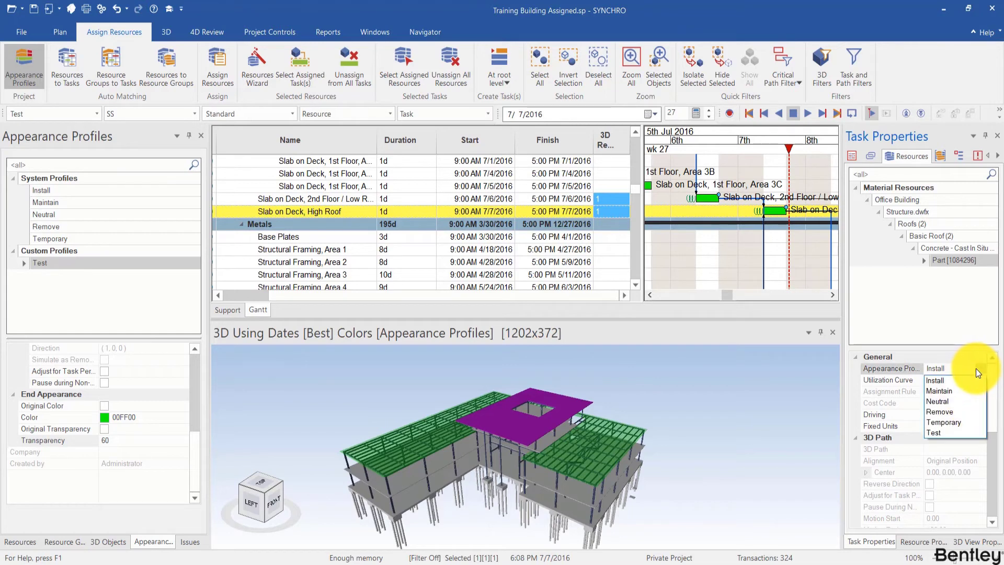
click(948, 432)
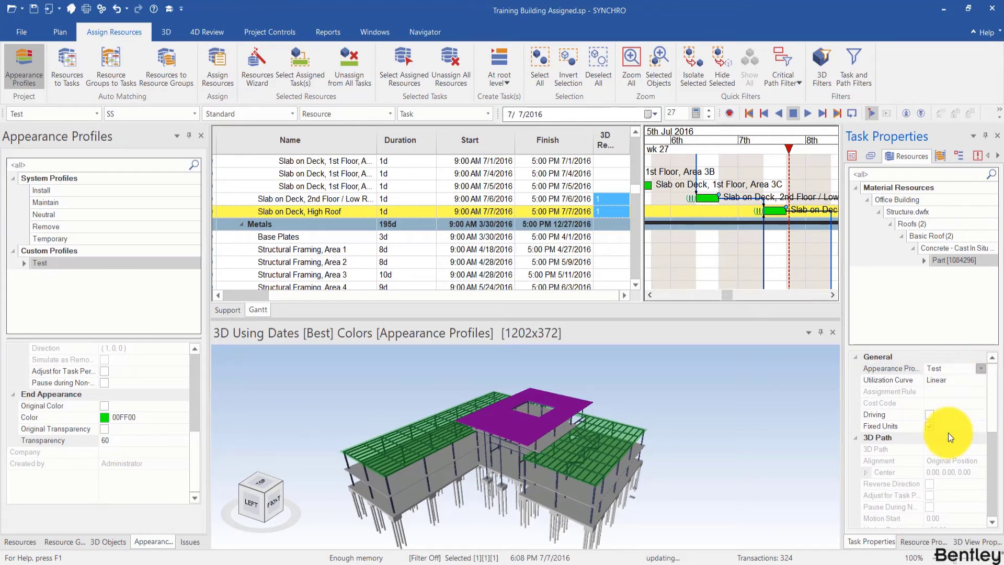
Clear the 3D selection and scrub the focus time to watch the roof slab grow
click(707, 425)
drag(714, 134, 796, 134)
drag(674, 143, 777, 137)
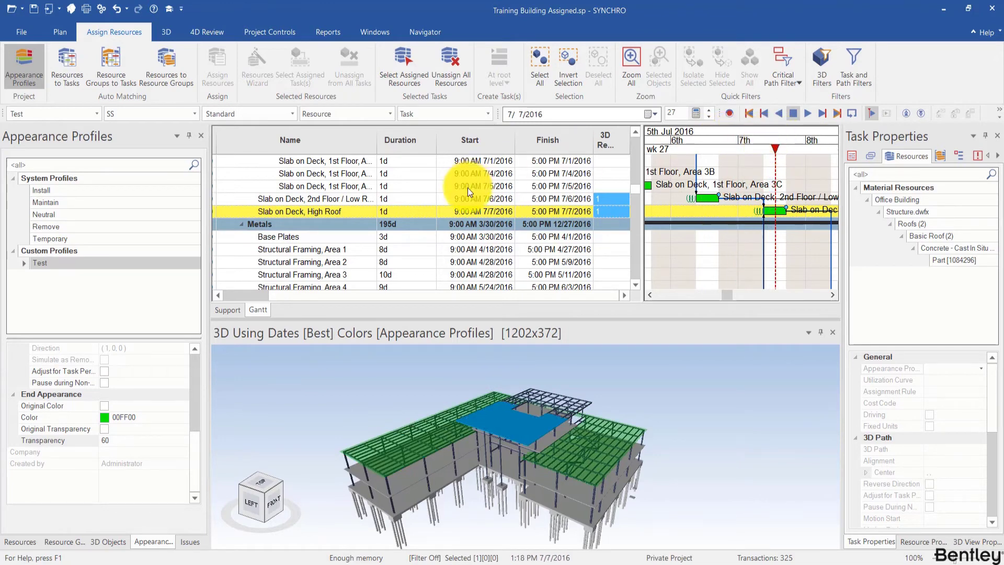
Select both slab tasks' assigned resources and set their appearance profile to Remove
click(463, 200)
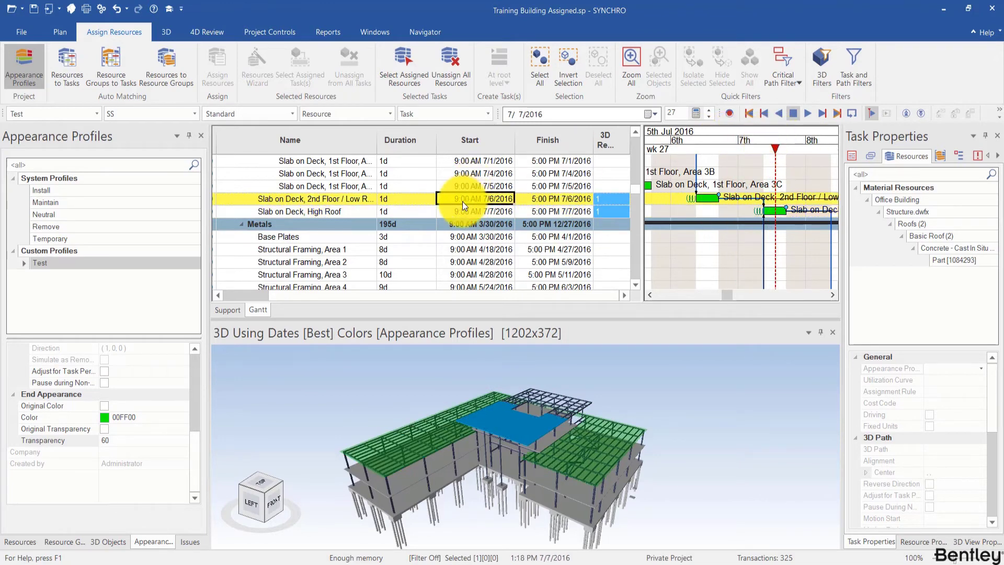
shift+click(388, 208)
right_click(408, 203)
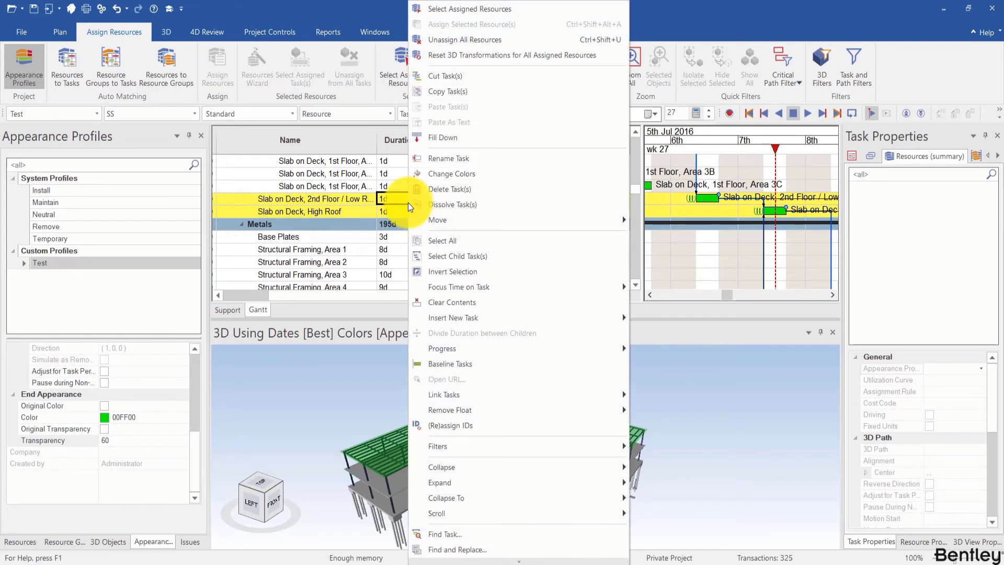
click(484, 9)
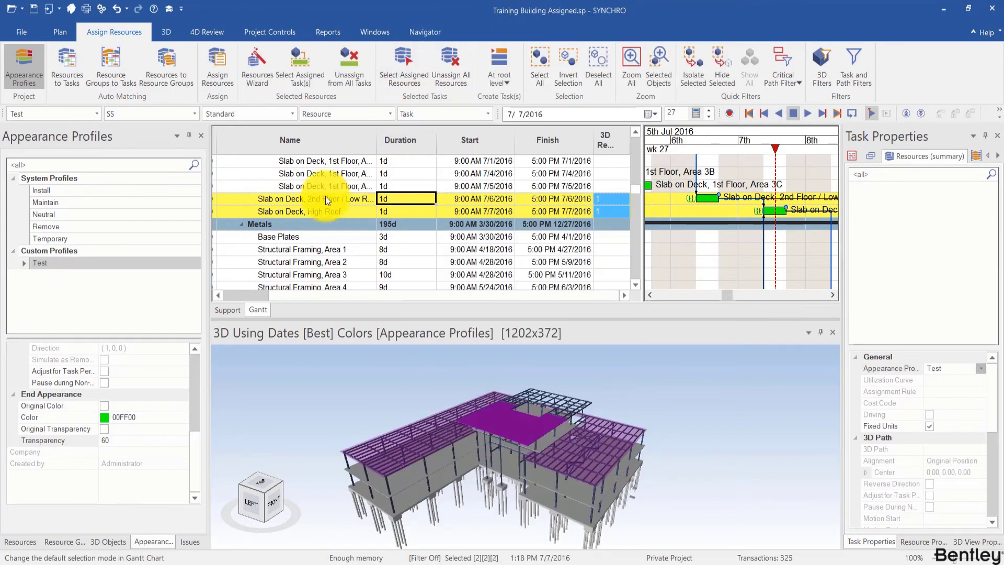
click(980, 368)
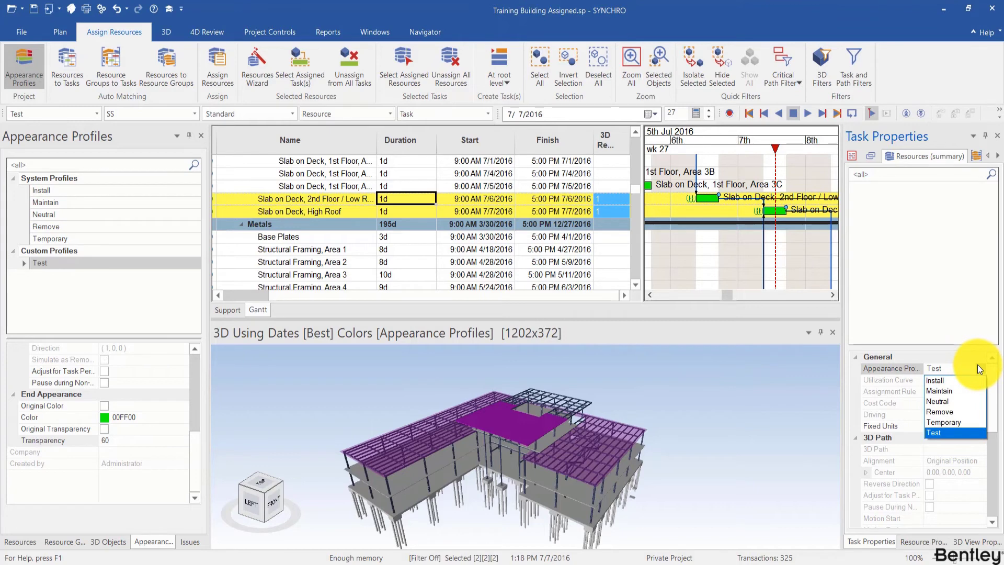
click(971, 413)
click(553, 324)
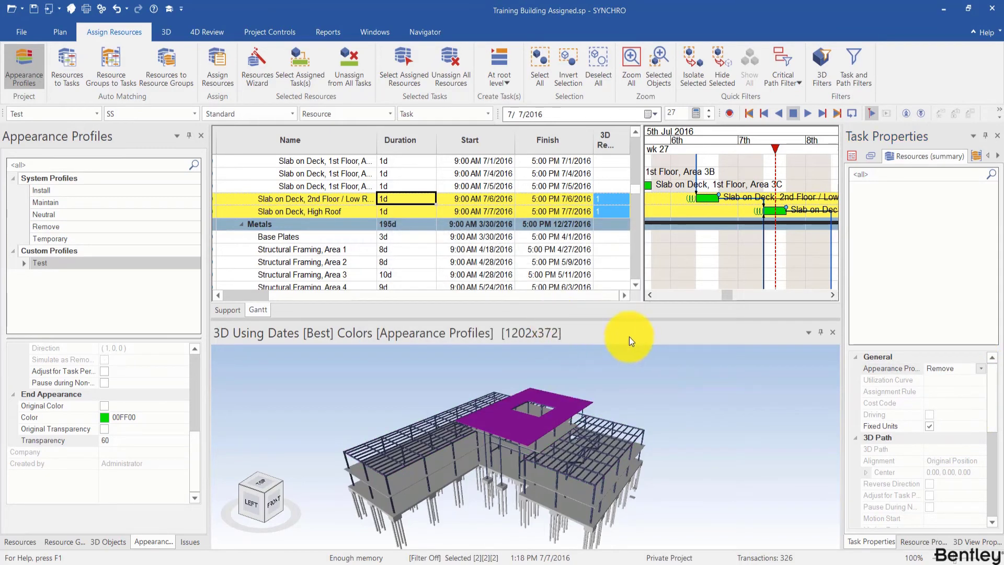
click(651, 409)
drag(701, 142, 792, 147)
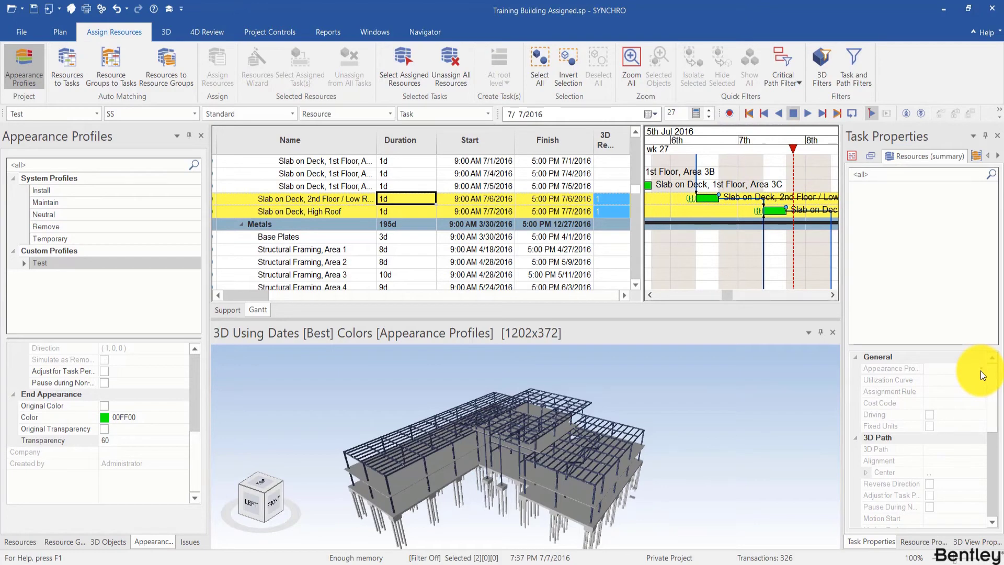
Reselect both slab tasks' assigned resources and switch their appearance profile to Test
right_click(528, 209)
click(622, 13)
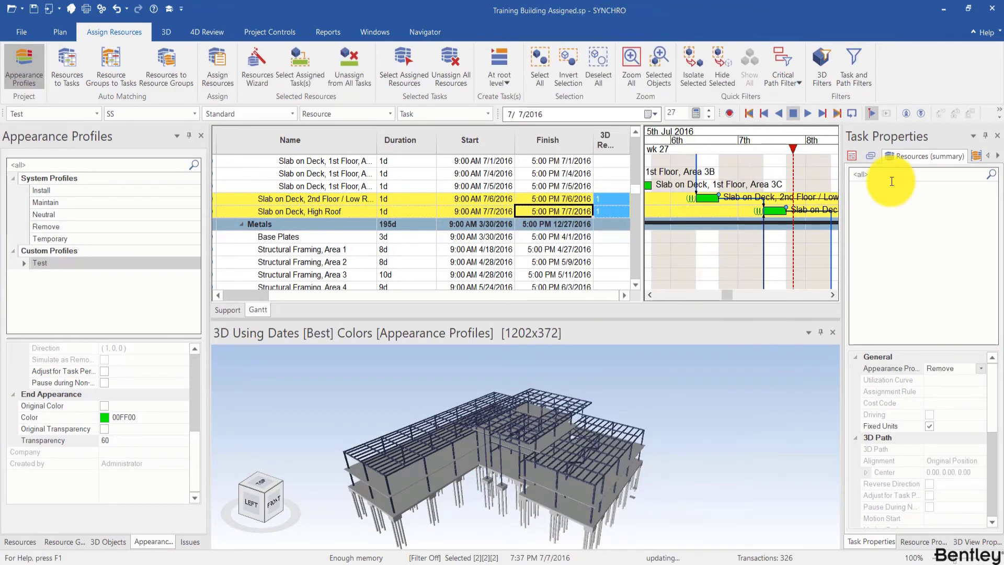
click(980, 368)
click(953, 434)
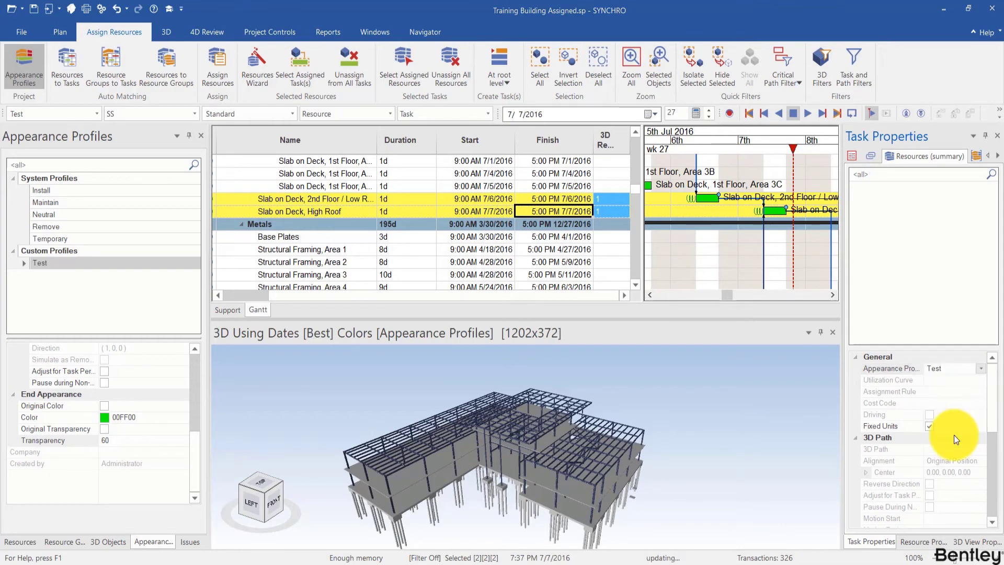
click(532, 324)
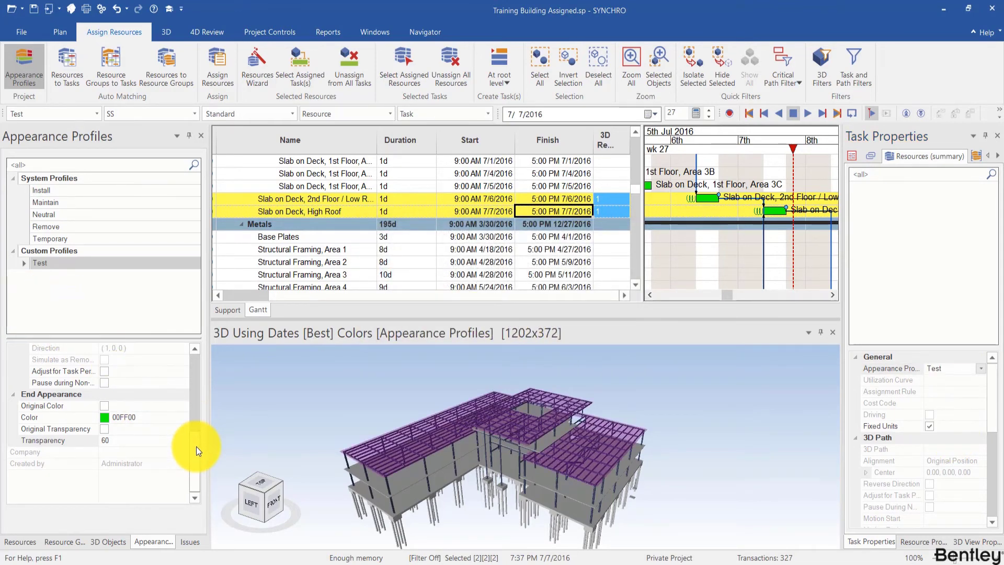
Tick Original Transparency and Original Color under End Appearance, then scrub the time marker
click(104, 429)
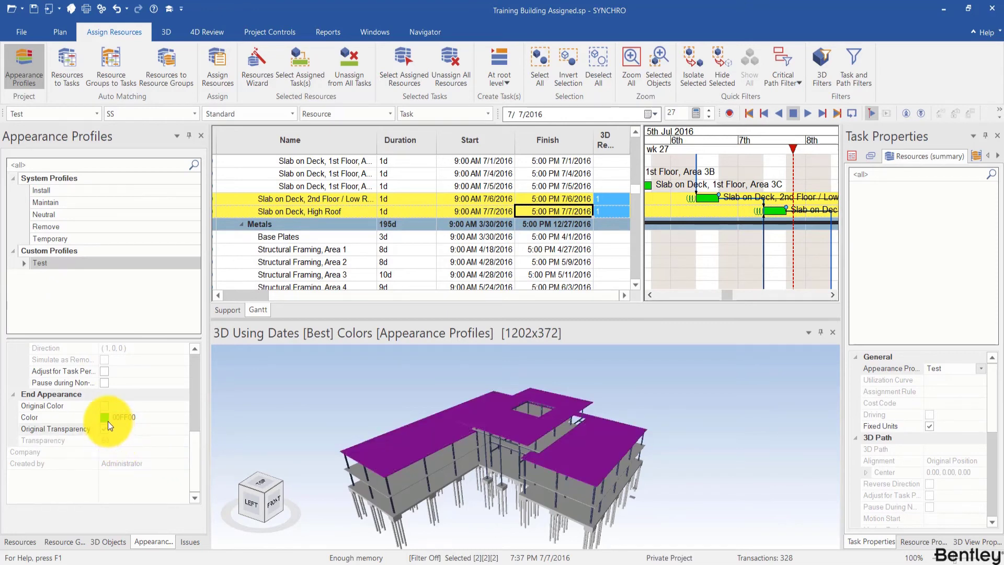
click(105, 405)
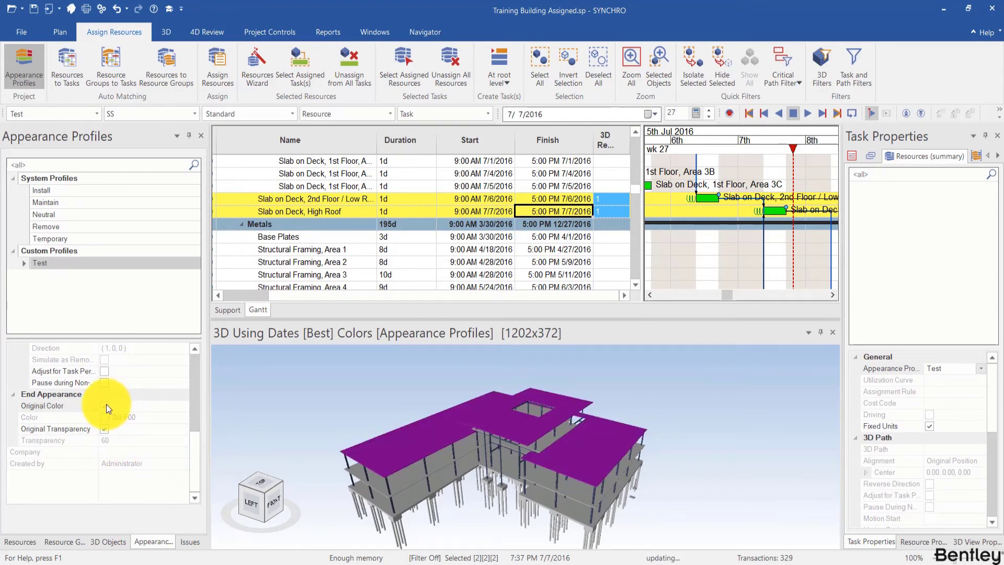
click(269, 381)
drag(691, 136, 802, 120)
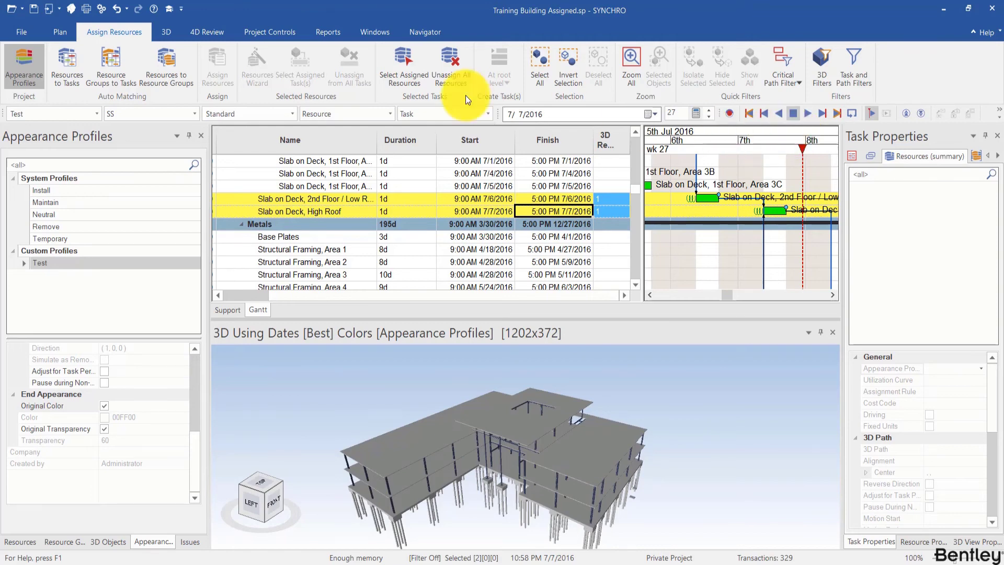
click(177, 31)
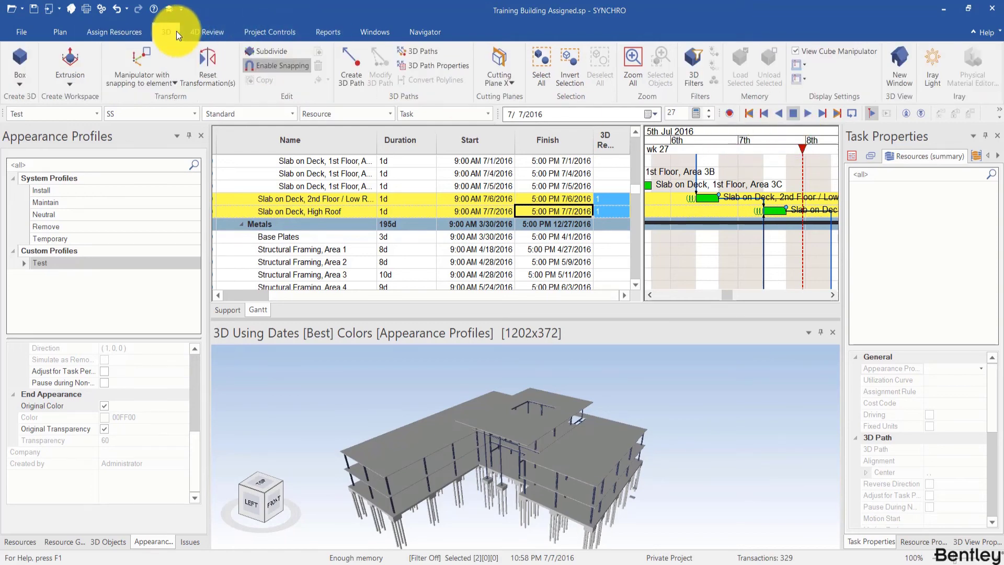
Add a New CuttingPlane in 3D View Properties and show it in the 3D view
click(506, 81)
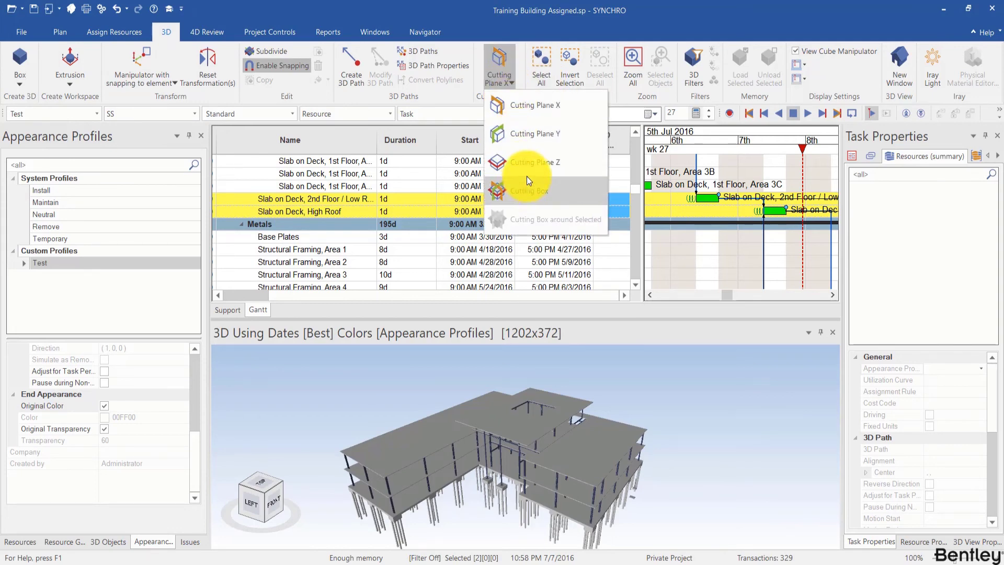
click(526, 114)
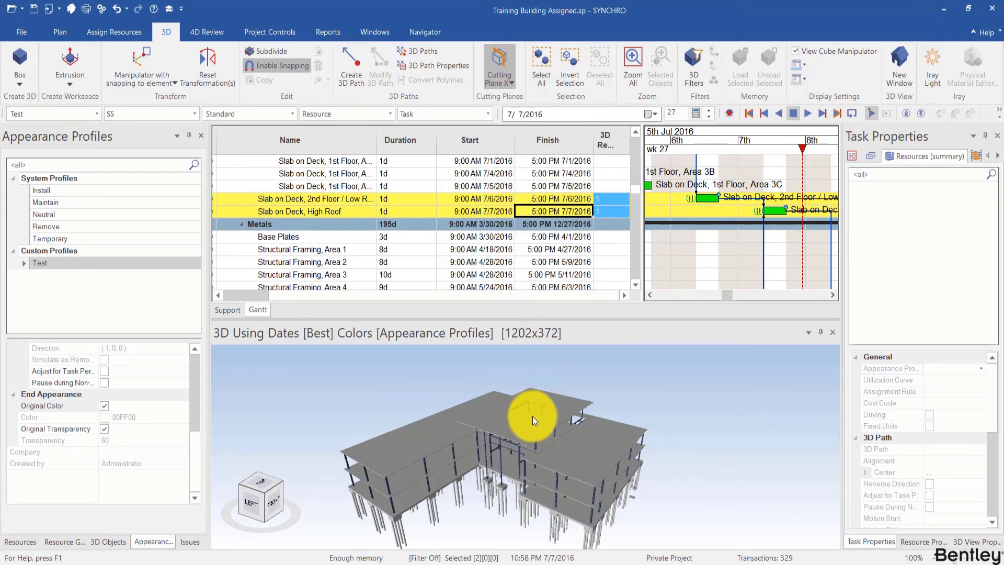
scroll(460, 401, down, 5)
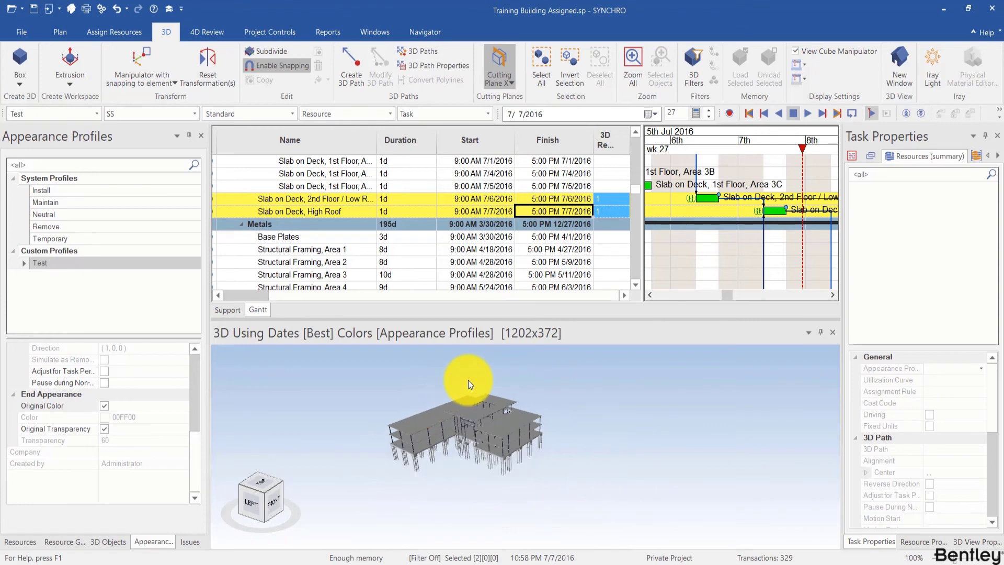
click(976, 541)
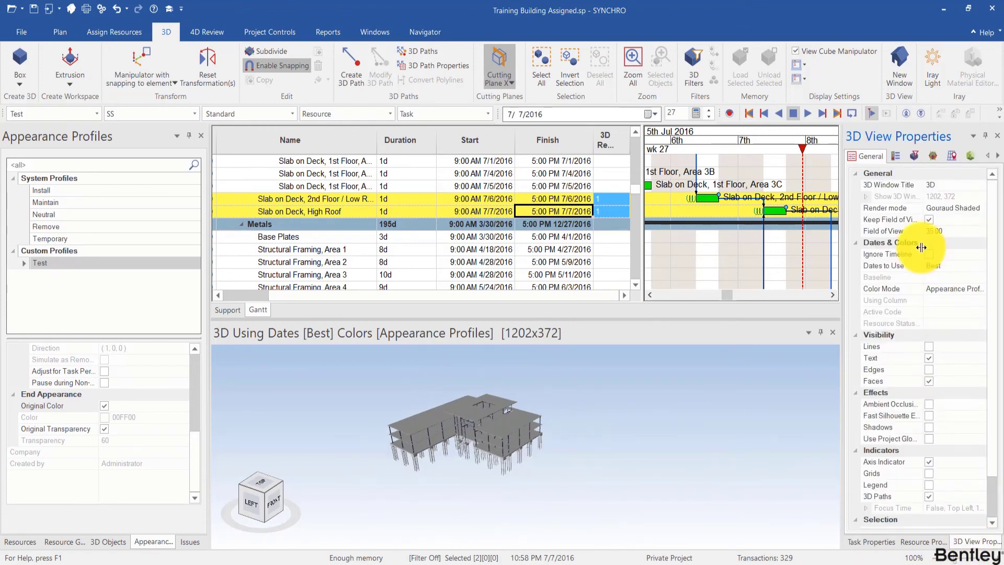
click(934, 155)
right_click(880, 224)
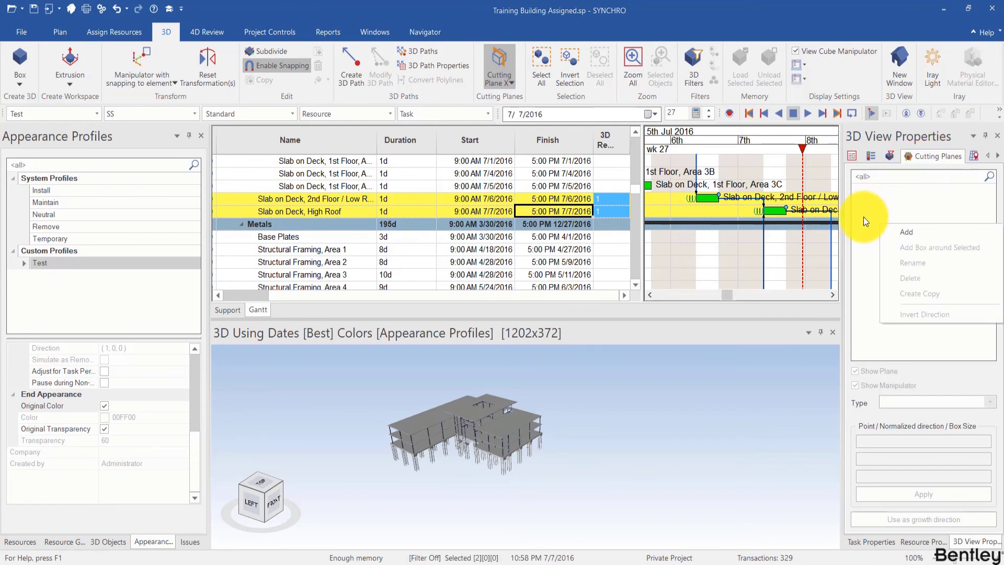
click(896, 234)
click(869, 189)
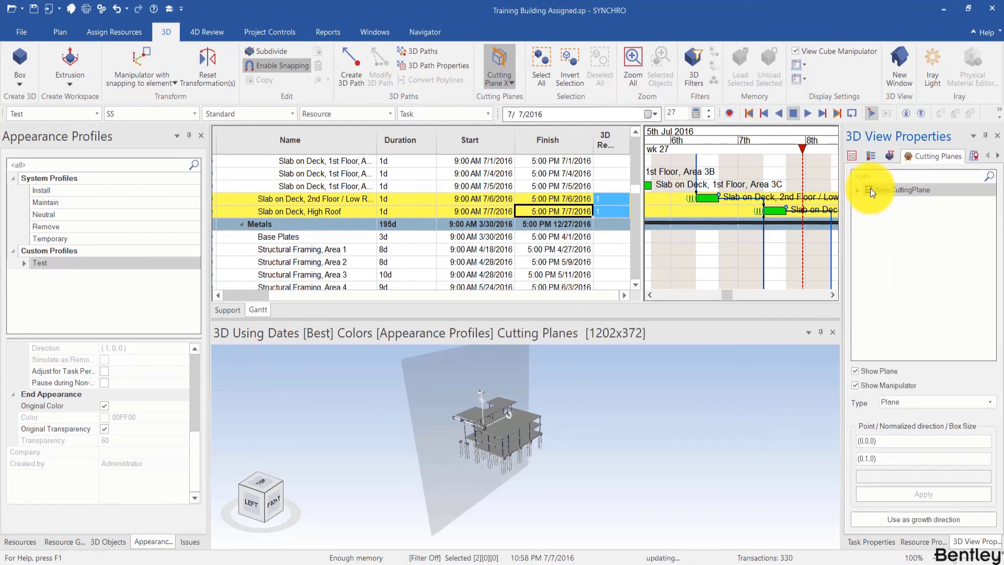
Rotate the cutting plane diagonally, use it as the growth direction, then hide it
drag(510, 453, 462, 457)
drag(465, 409, 501, 400)
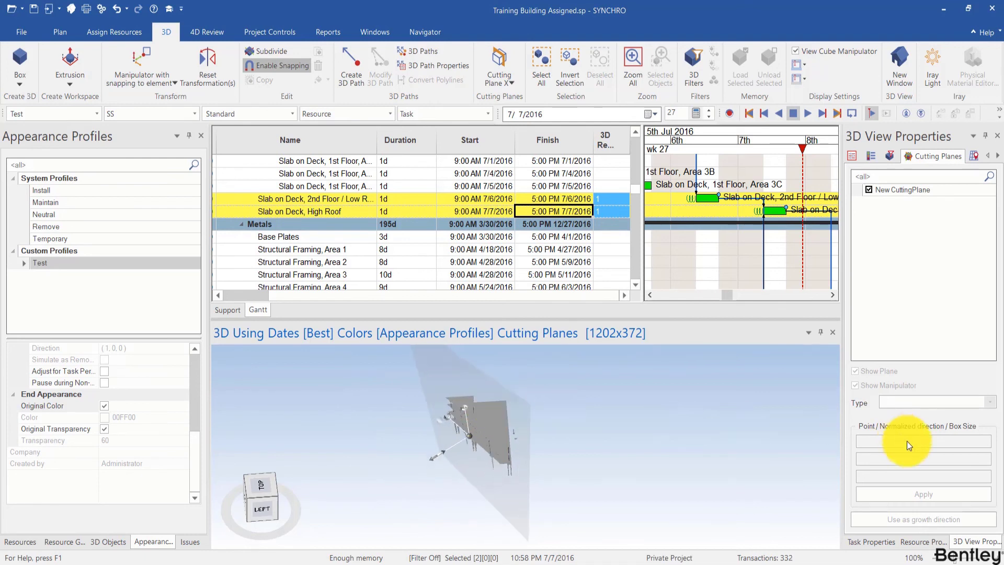
click(933, 190)
click(931, 521)
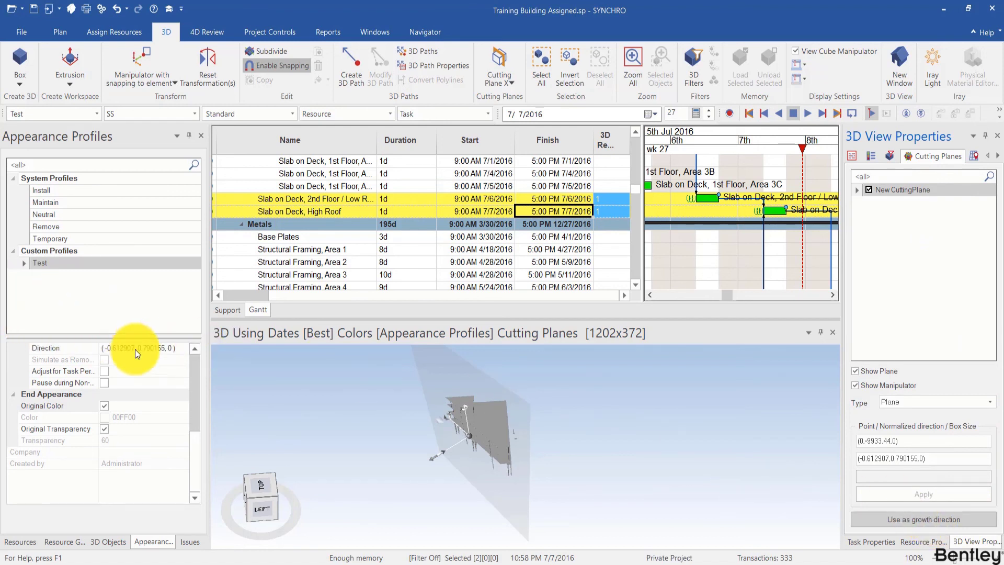
click(867, 189)
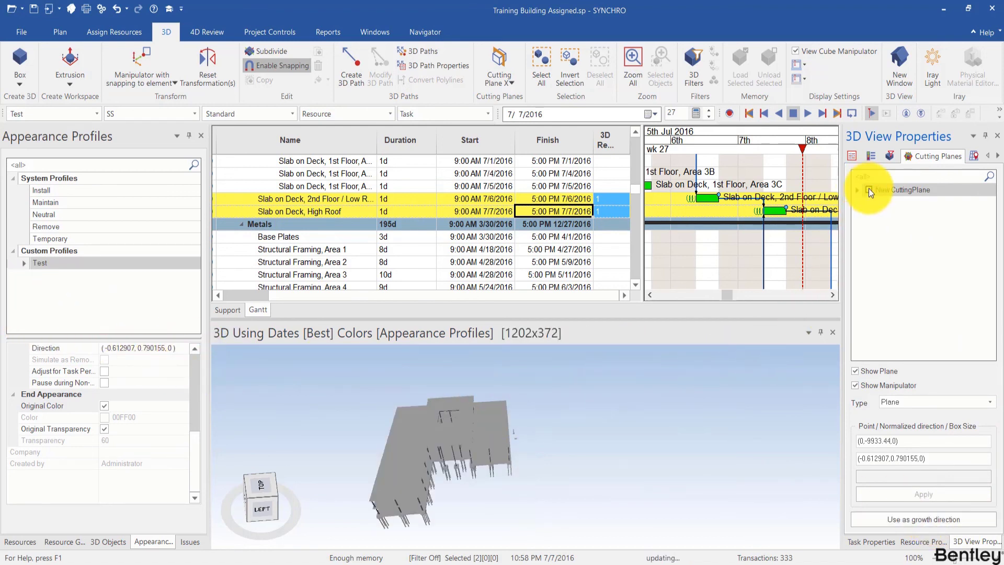
Scrub the time marker from 6 July to midday 7 July to review the slab growth
drag(700, 145, 716, 145)
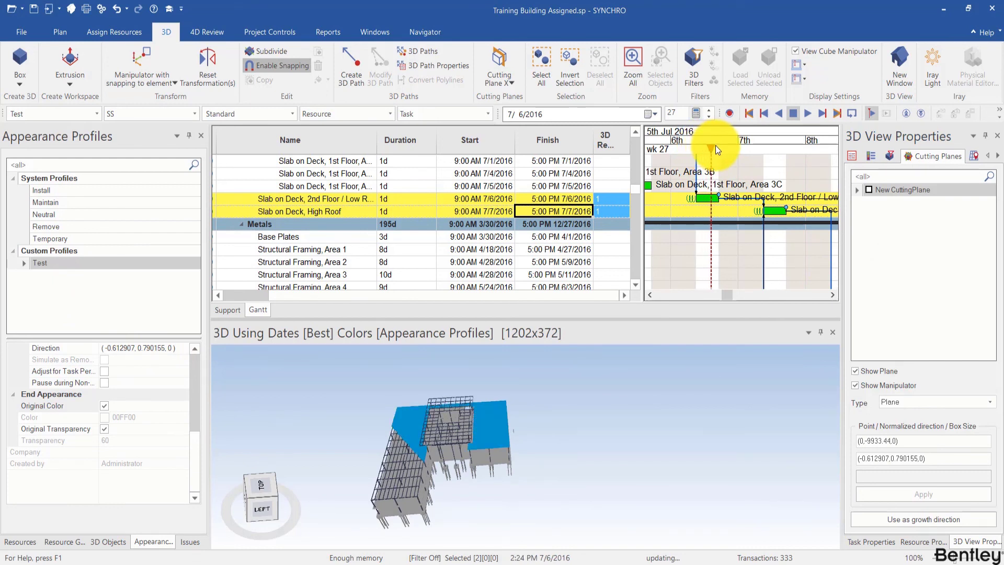
drag(715, 146, 784, 162)
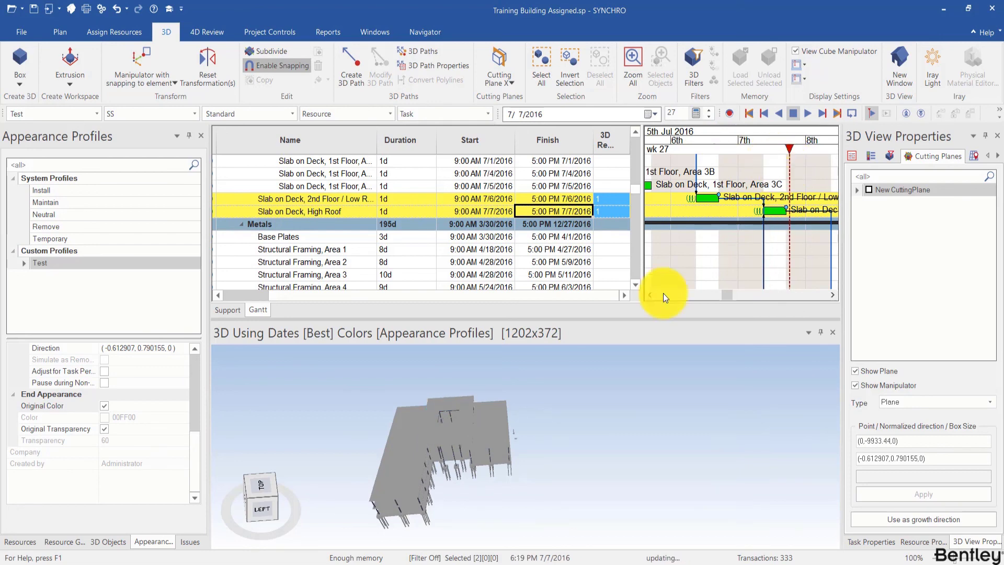
scroll(428, 464, up, 2)
scroll(427, 462, up, 2)
drag(712, 145, 780, 180)
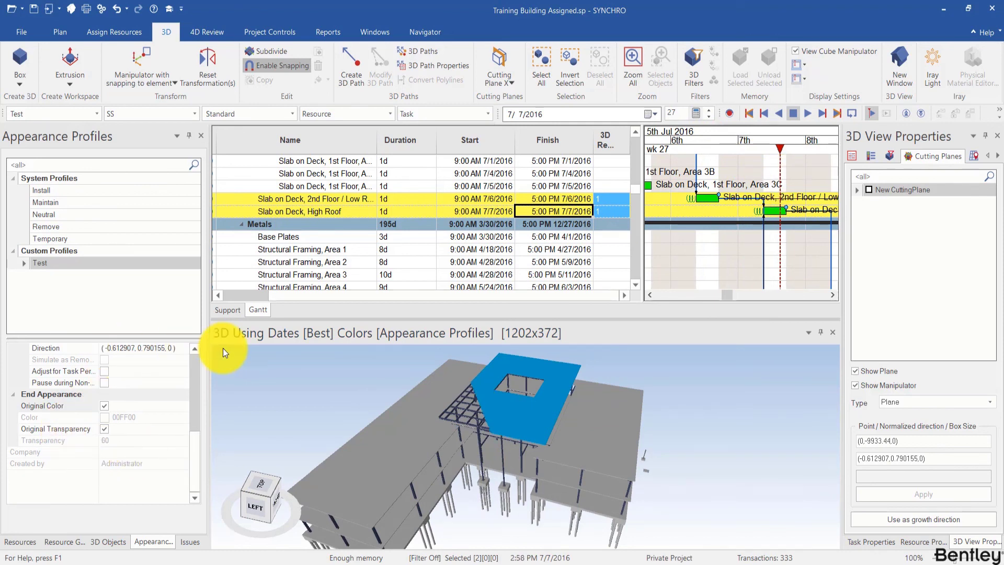